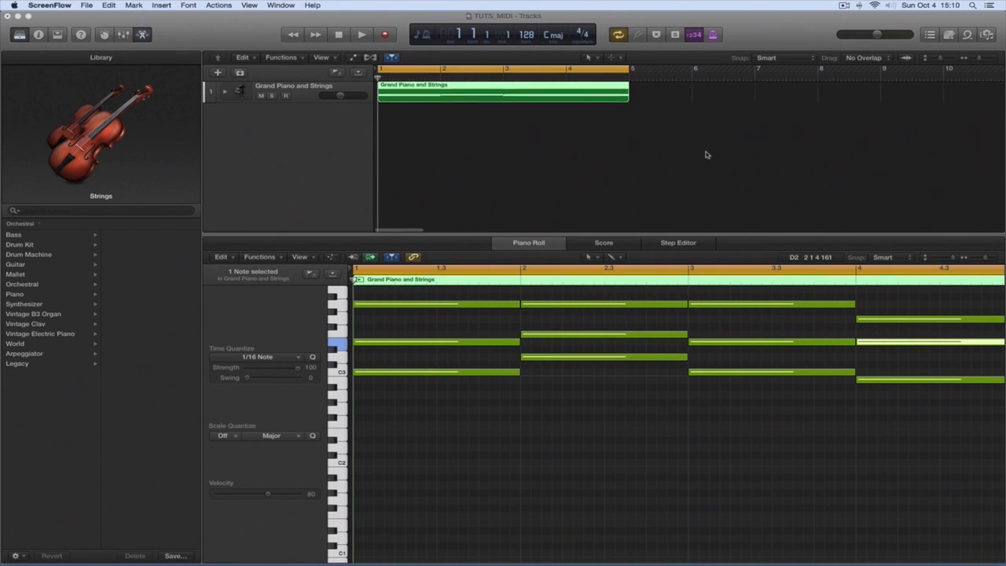
# - Highlight all chord notes in the piano roll and each bar's chord in turn, and play the four-bar loop
pyautogui.scroll(3, 692, 463)
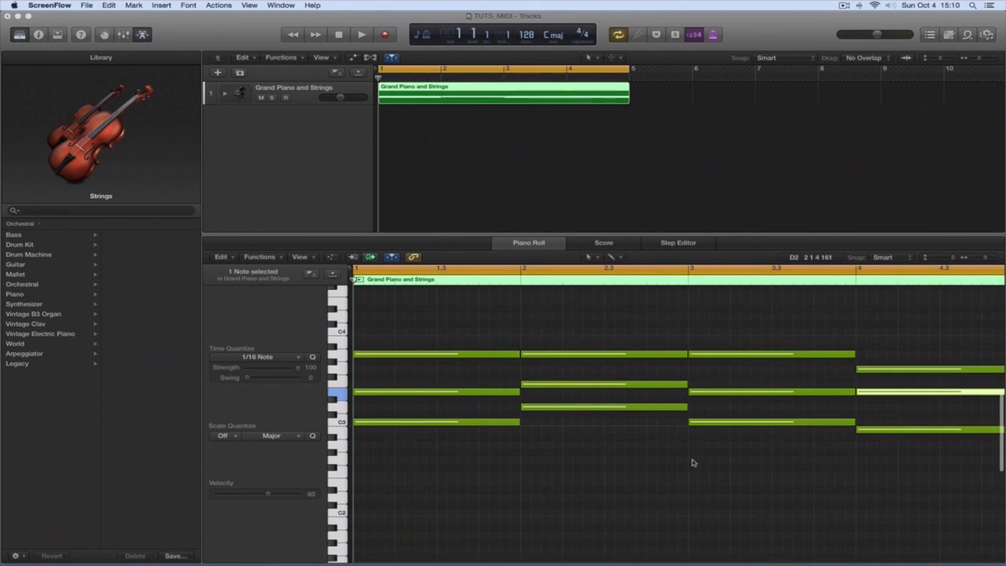
pyautogui.moveTo(442, 322); pyautogui.dragTo(891, 479)
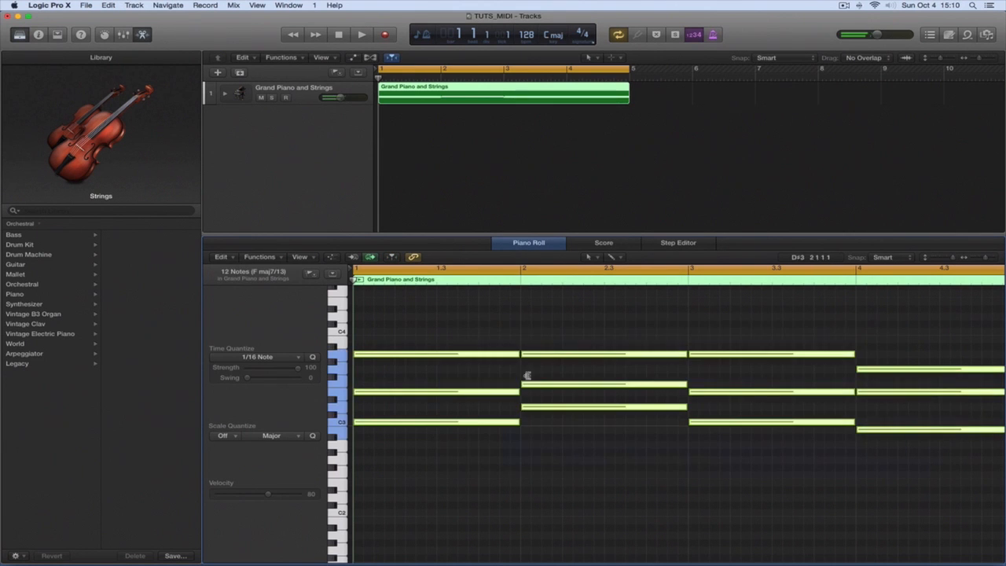
pyautogui.click(438, 332)
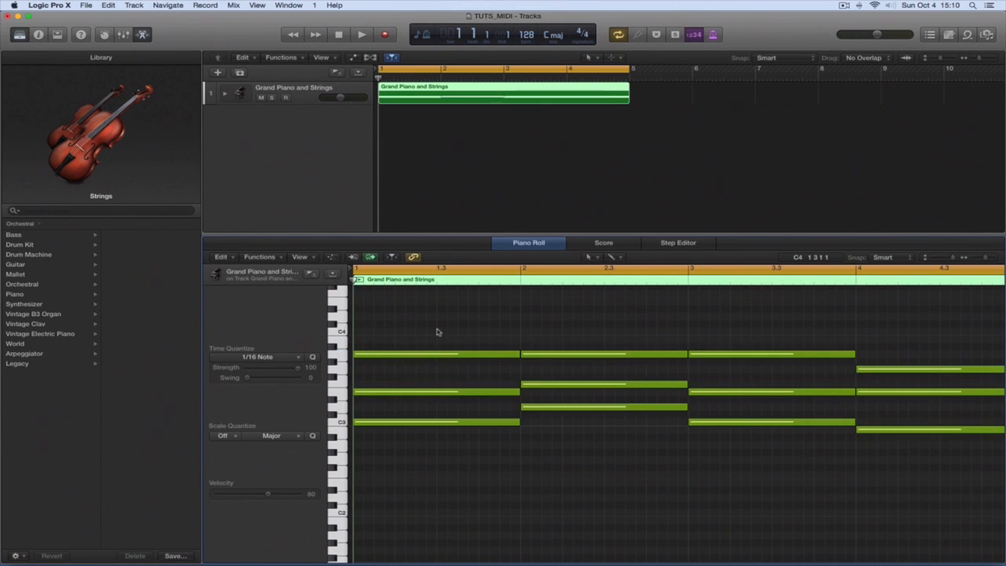
pyautogui.moveTo(438, 331); pyautogui.dragTo(452, 428)
pyautogui.moveTo(574, 336); pyautogui.dragTo(595, 417)
pyautogui.moveTo(757, 322); pyautogui.dragTo(783, 433)
pyautogui.moveTo(920, 354); pyautogui.dragTo(935, 470)
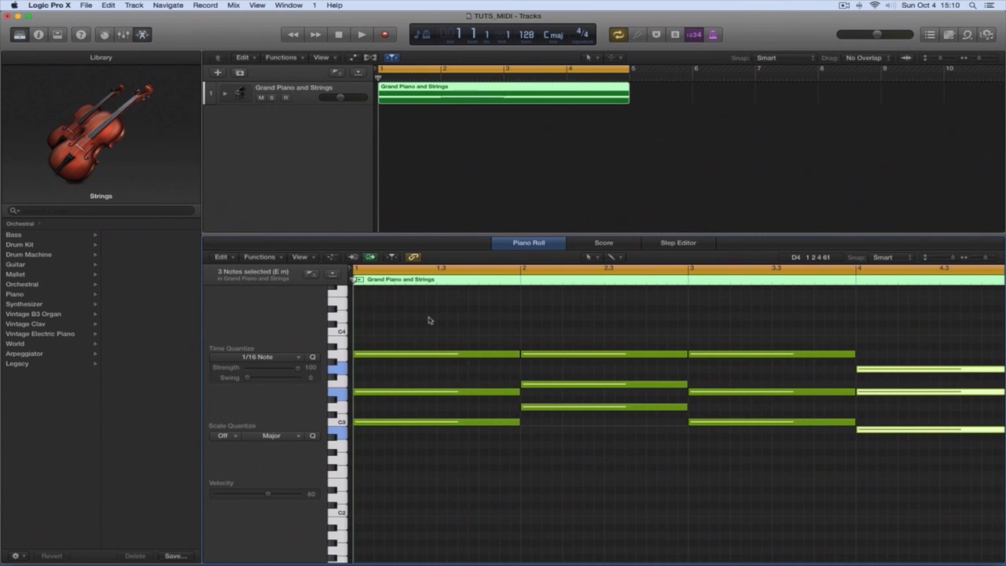
pyautogui.press('space')
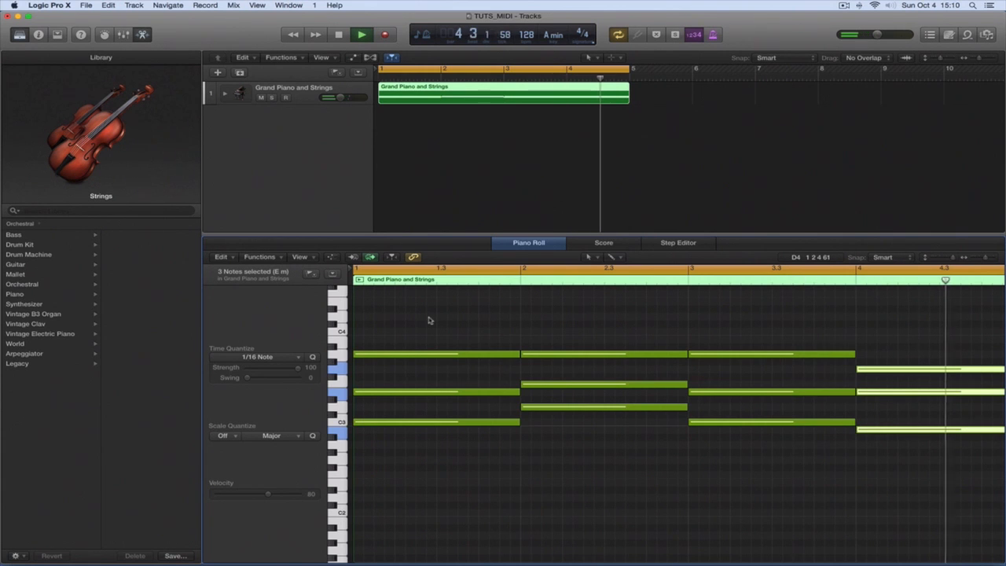
pyautogui.press('space')
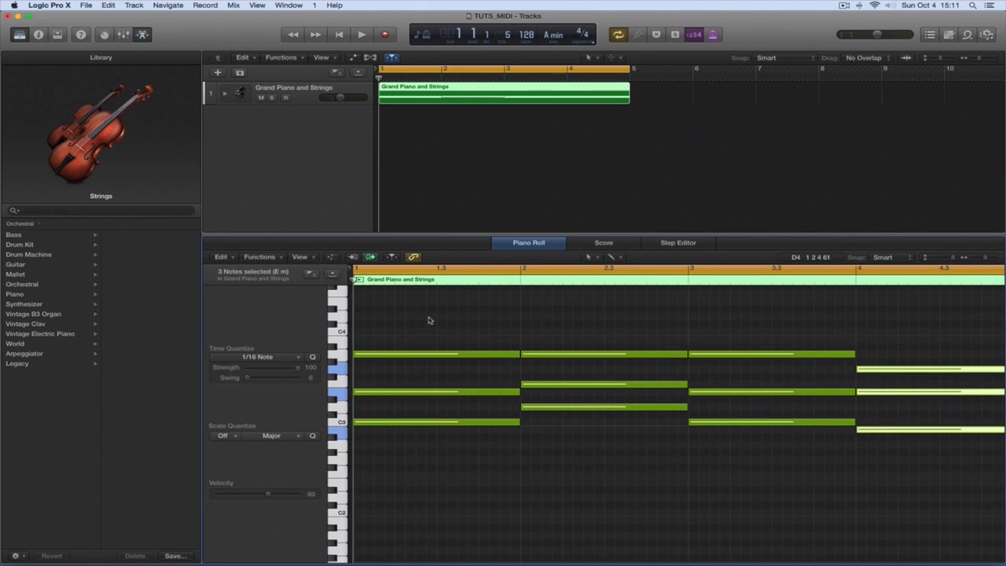
# - Set the project tempo to 128 and check the A minor key signature among the available keys
pyautogui.doubleClick(527, 35)
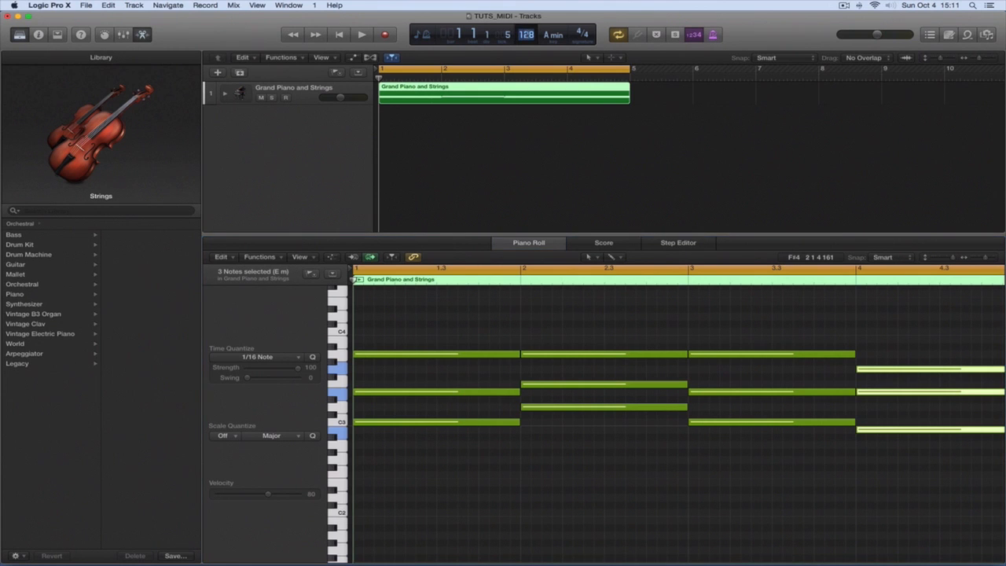
pyautogui.write('128')
pyautogui.click(552, 35)
pyautogui.moveTo(556, 6)
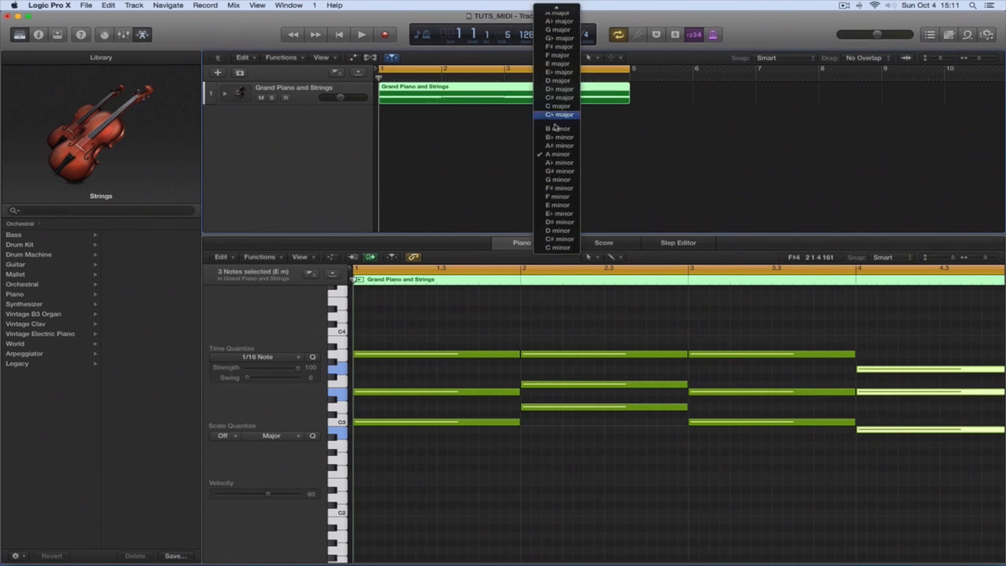
pyautogui.click(586, 16)
pyautogui.click(551, 36)
pyautogui.click(550, 34)
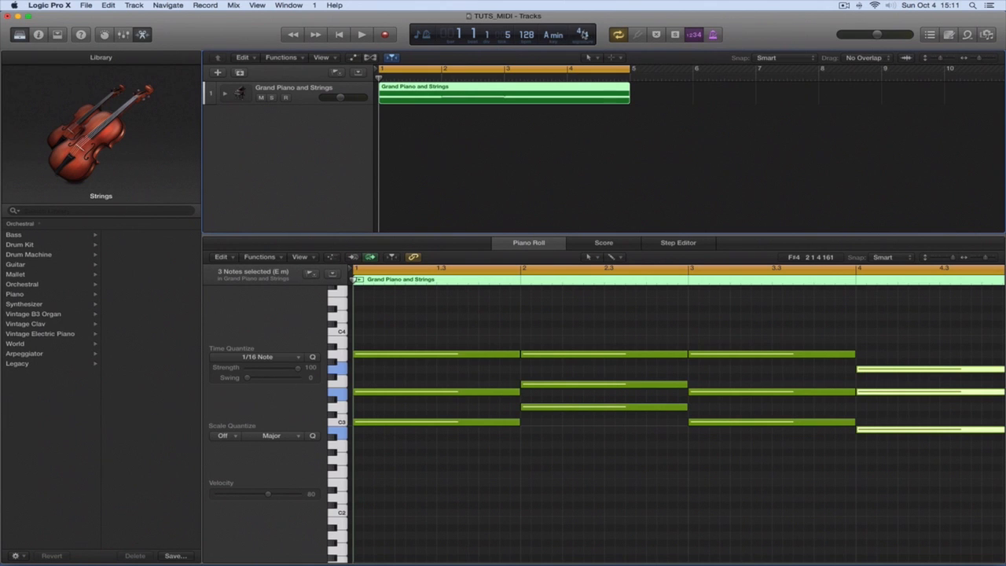
# - Keep the time signature at 4/4 by choosing 4 as its denominator, and return the playhead to the start
pyautogui.click(585, 34)
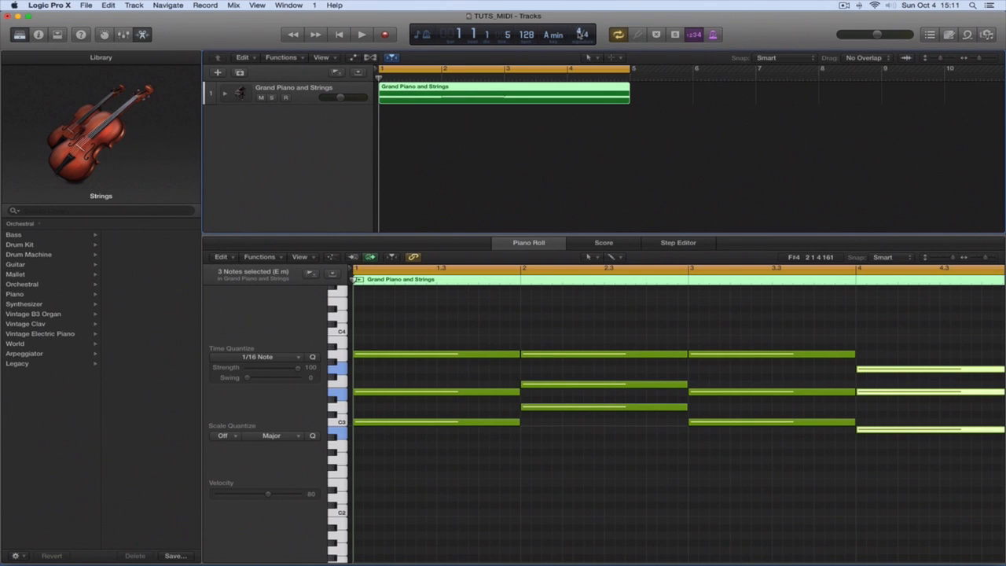
pyautogui.click(587, 37)
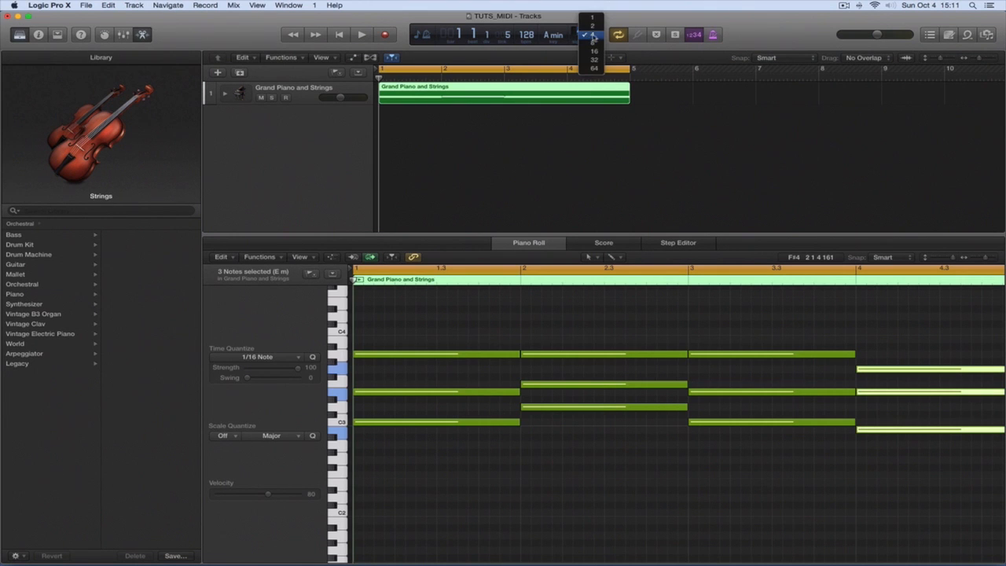
pyautogui.click(589, 36)
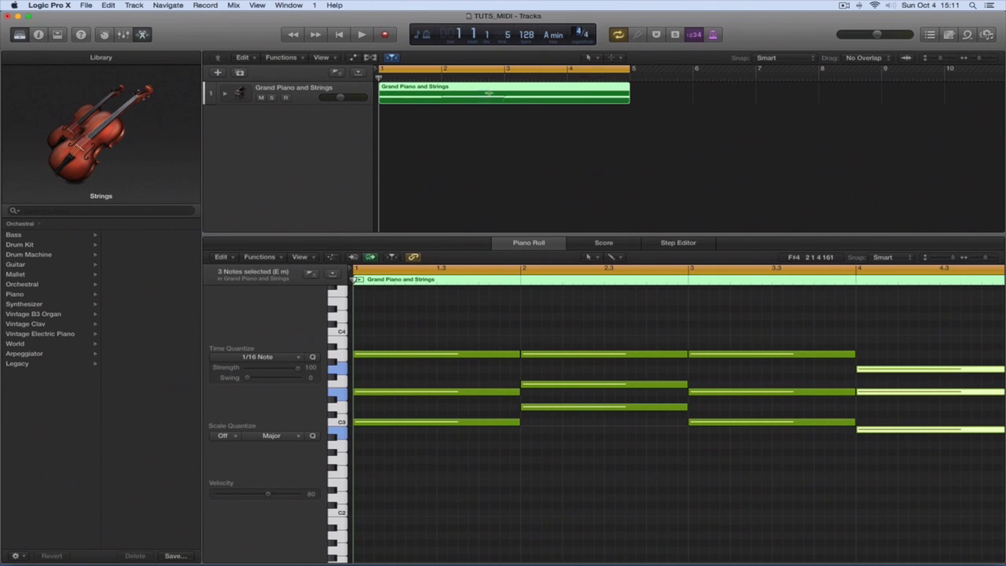
pyautogui.press('Return')
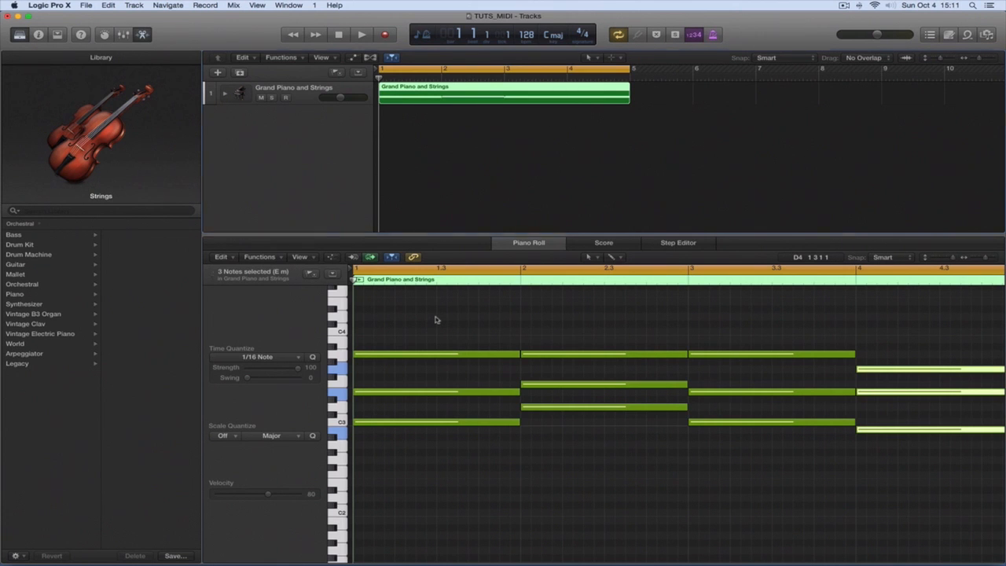
# - Shorten all the chord notes in the four bars together to about a sixteenth note each, keeping their start positions
pyautogui.click(436, 319)
pyautogui.press('super+a')
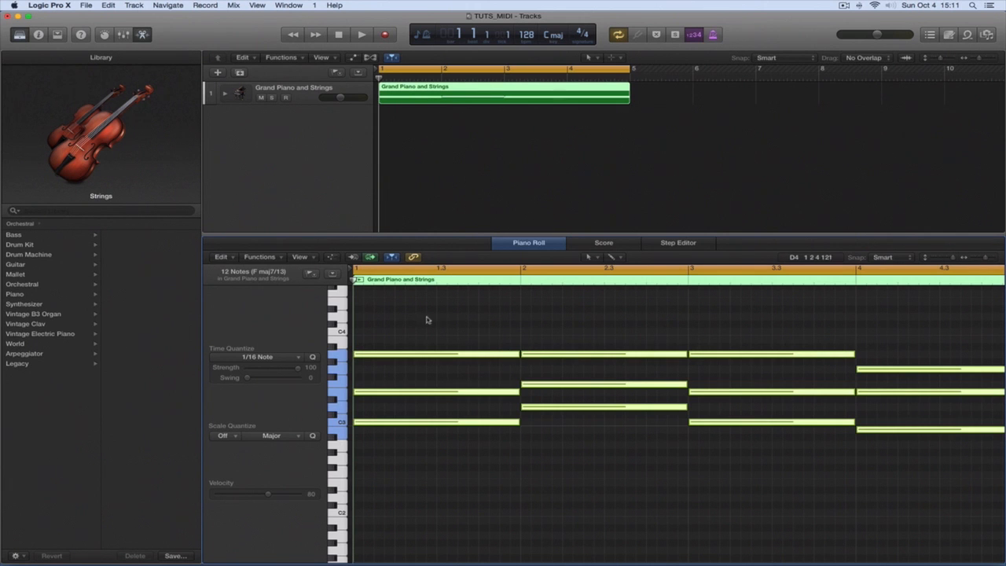
pyautogui.moveTo(426, 317); pyautogui.dragTo(995, 501)
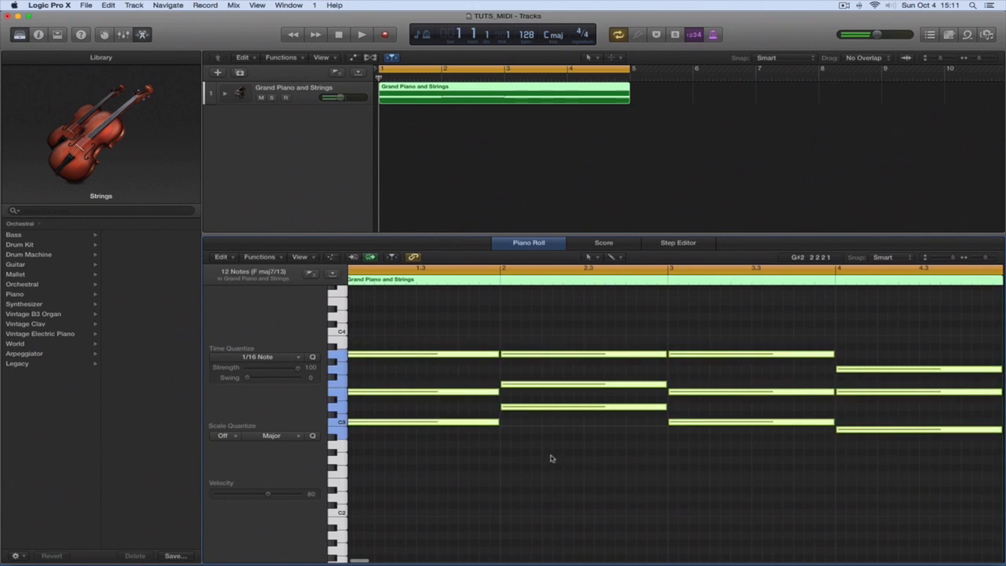
pyautogui.hscroll(-2, 550, 458)
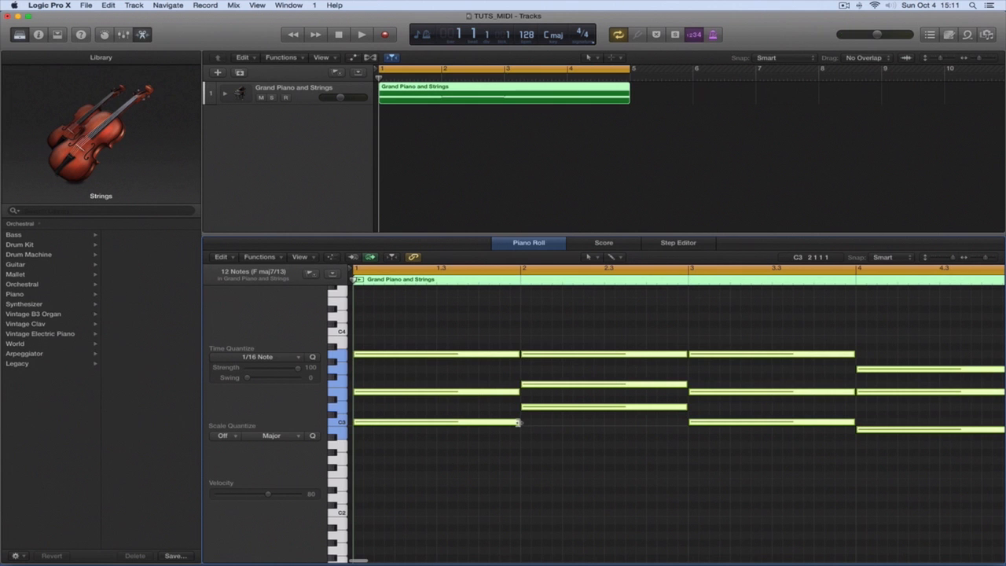
pyautogui.moveTo(517, 423); pyautogui.dragTo(360, 422)
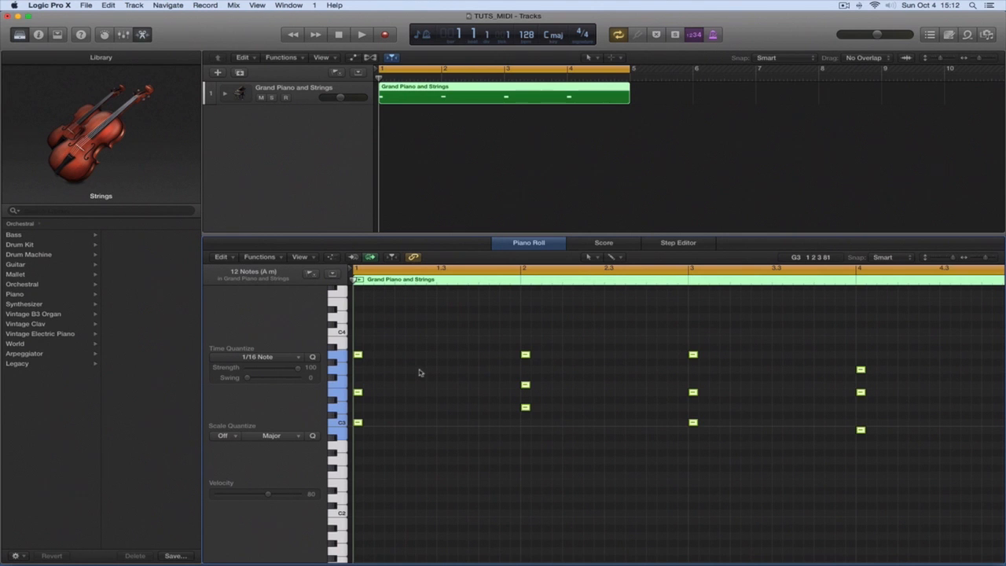
# - Play the shortened chords through the loop, and return the playhead to the start
pyautogui.press('space')
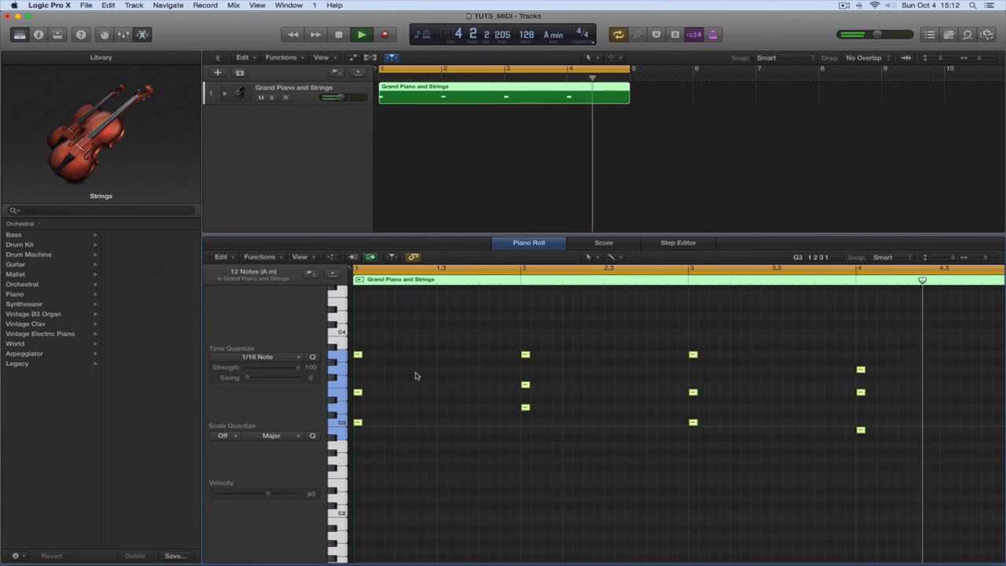
pyautogui.press('space')
pyautogui.press('Return')
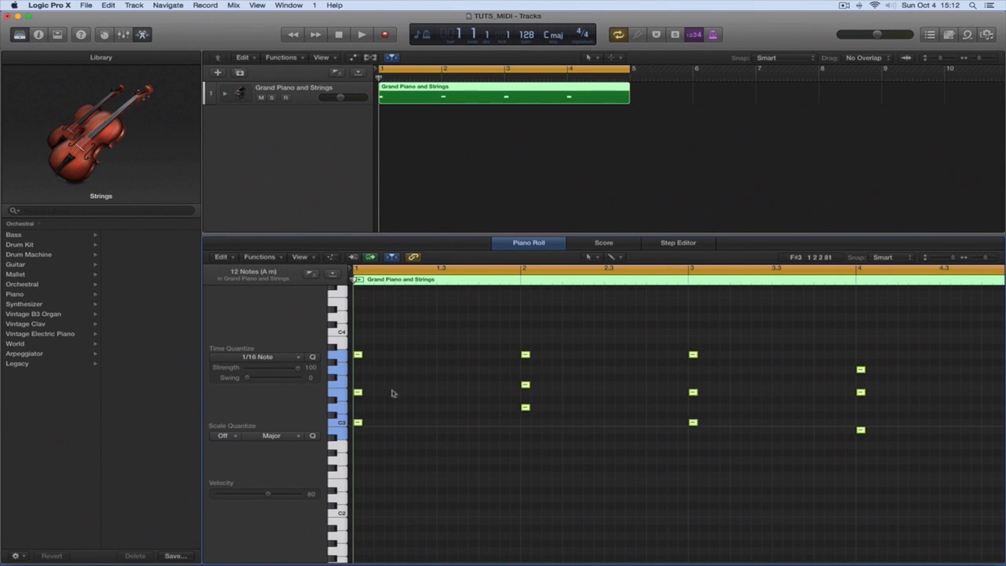
# - Duplicate the short chords onto every beat of each bar plus the offbeat after beat four, and play the straight rhythm
pyautogui.moveTo(359, 424)
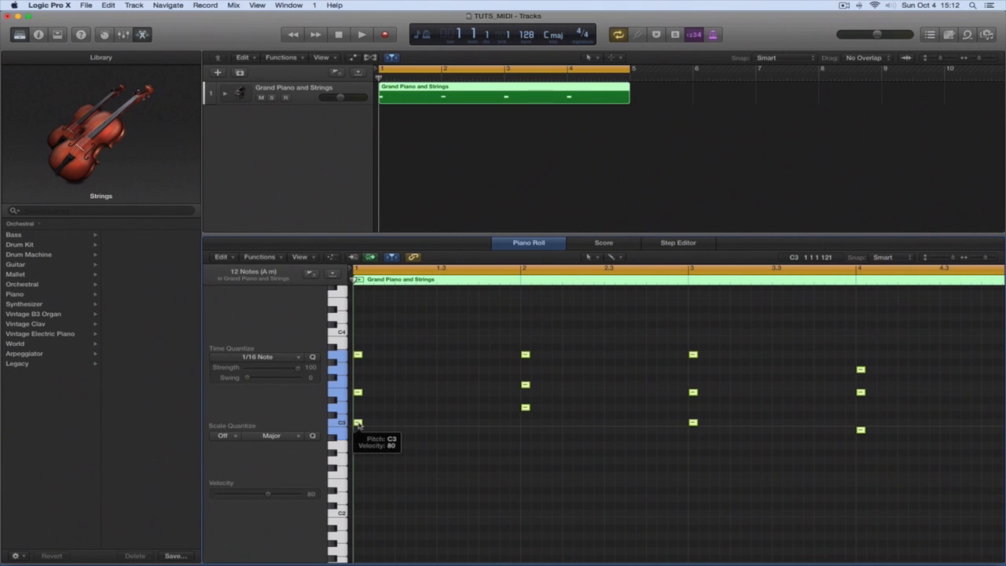
pyautogui.moveTo(357, 424); pyautogui.dragTo(506, 429)
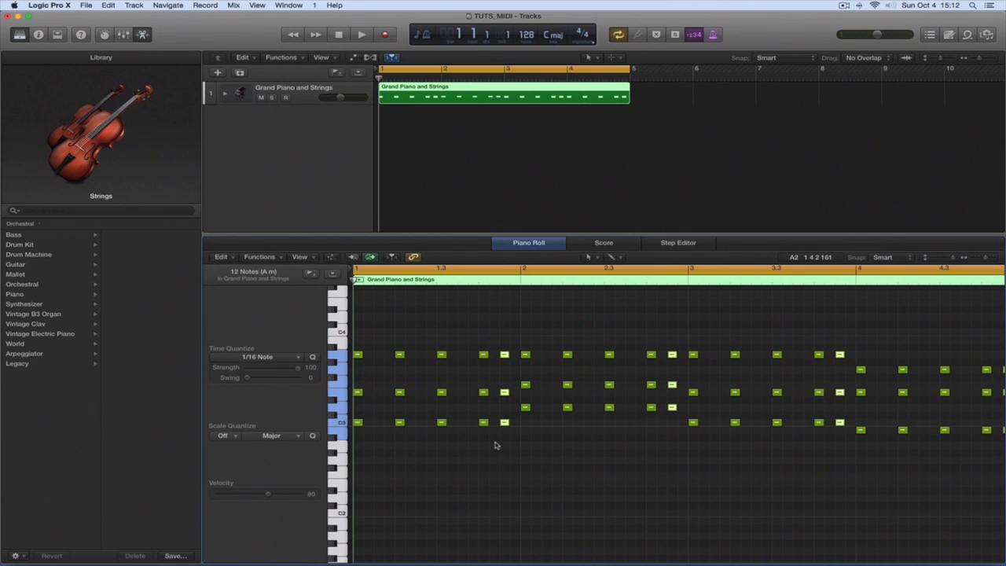
pyautogui.press('space')
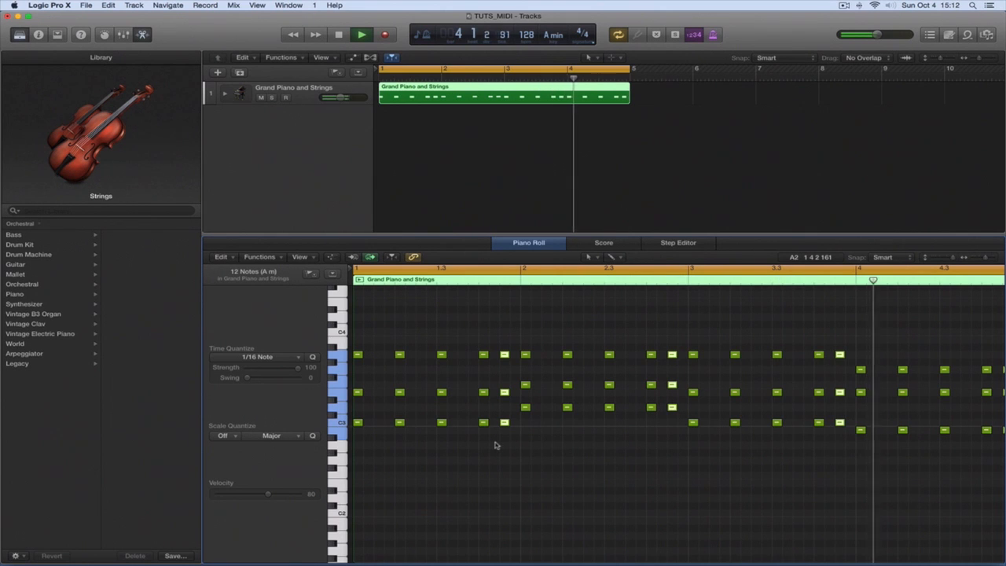
pyautogui.press('space')
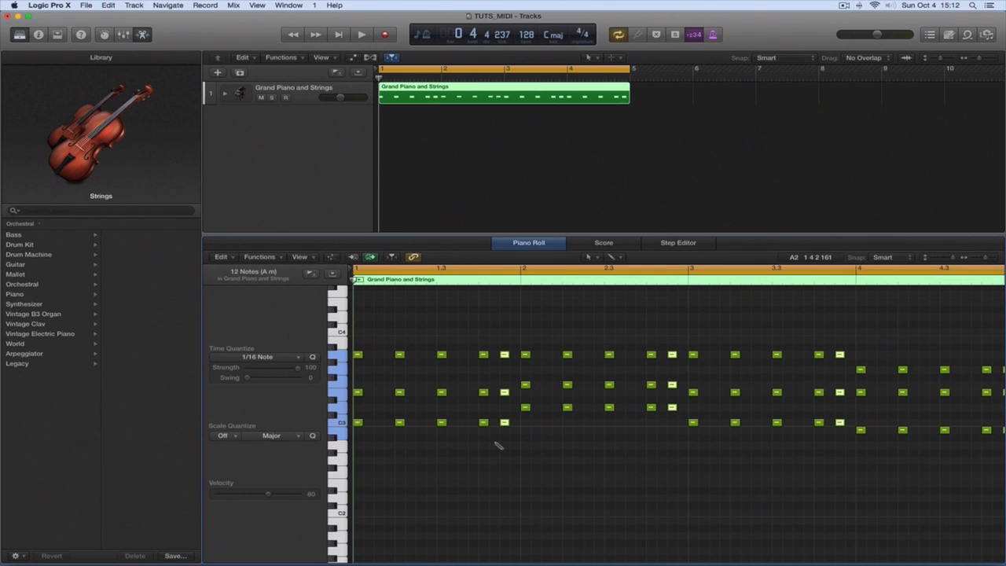
# - Undo the duplicated chords until only one short chord remains at the start of each bar
pyautogui.press('super+z')
pyautogui.press('super+z')
pyautogui.press('super+z')
pyautogui.press('super+z')
pyautogui.press('super+z')
pyautogui.press('super+z')
pyautogui.press('super+z')
pyautogui.press('super+z')
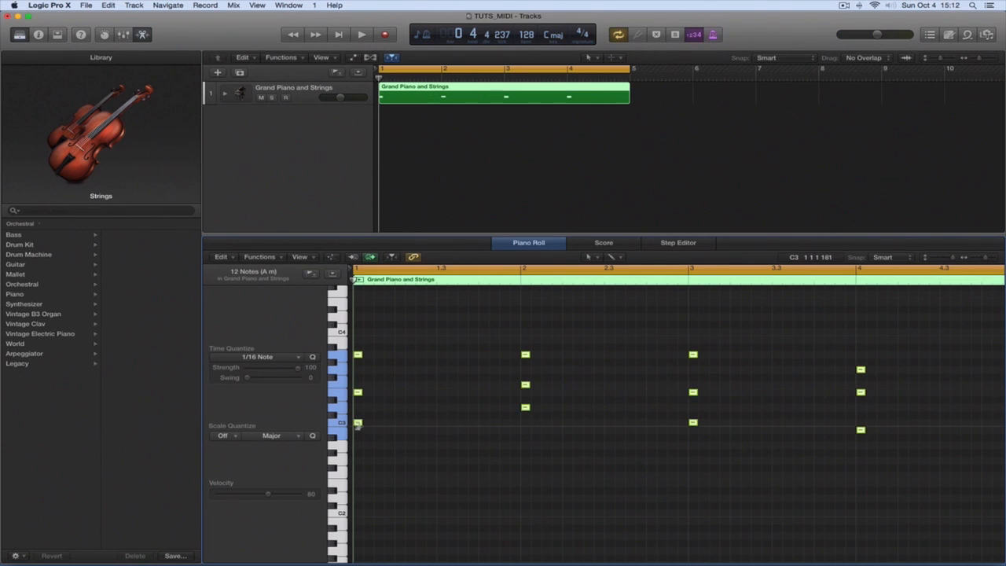
# - Duplicate the short chords three sixteenths later in each bar, and undo the unevenly spaced copies made after that
pyautogui.moveTo(358, 425); pyautogui.dragTo(462, 428)
pyautogui.moveTo(462, 424); pyautogui.dragTo(517, 424)
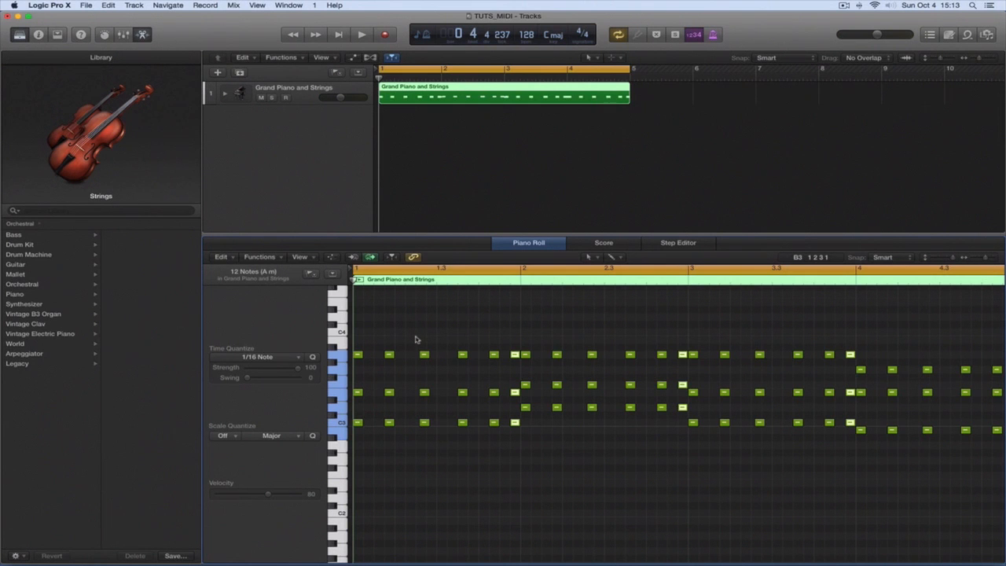
pyautogui.press('super+z')
pyautogui.press('super+z')
pyautogui.press('super+z')
pyautogui.press('super+z')
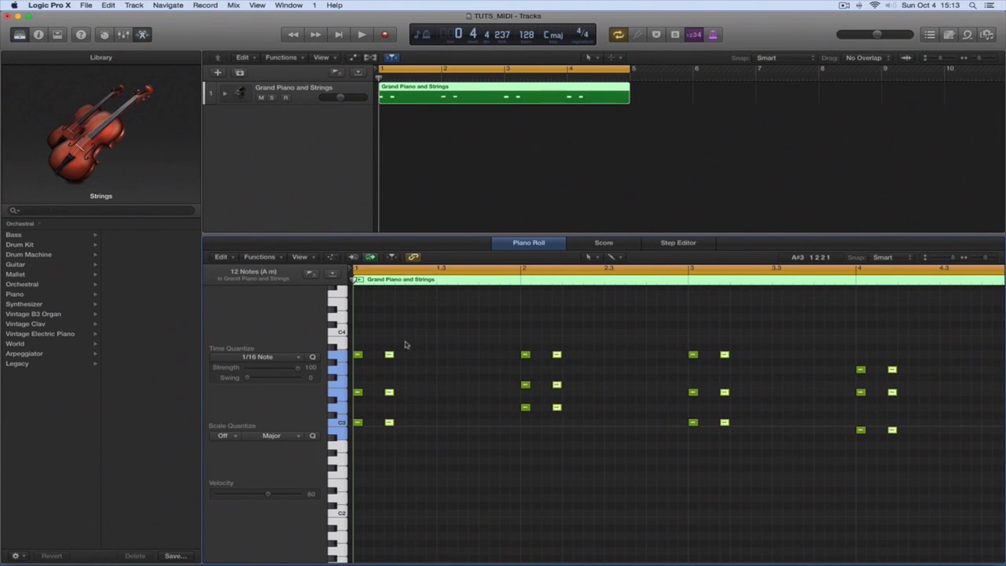
# - Repeat the chords every three sixteenths across each bar, end with a copy on beat four's offbeat, and play the rhythm
pyautogui.scroll(-1, 386, 412)
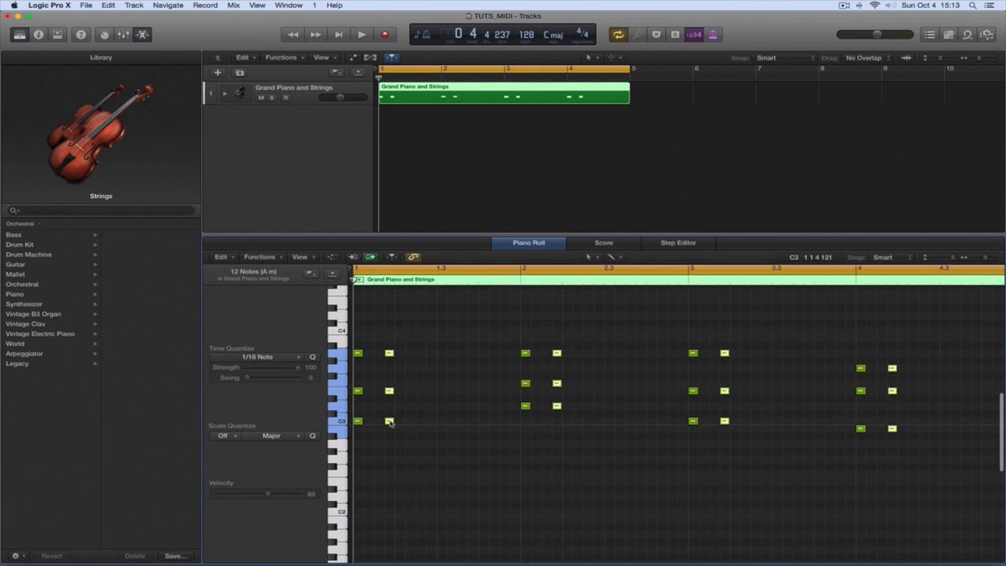
pyautogui.moveTo(389, 421); pyautogui.dragTo(420, 422)
pyautogui.press('super+r')
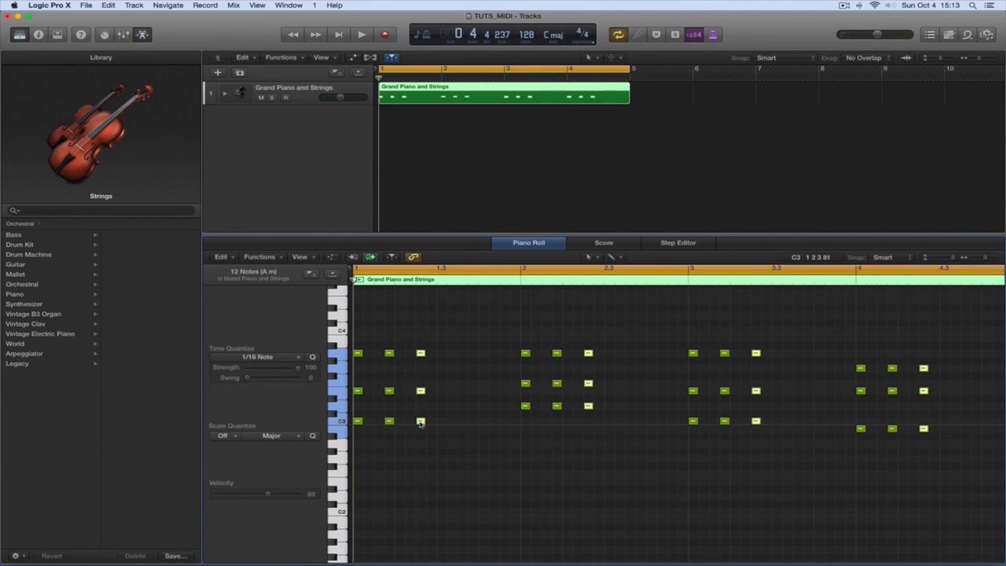
pyautogui.moveTo(421, 422); pyautogui.dragTo(506, 424)
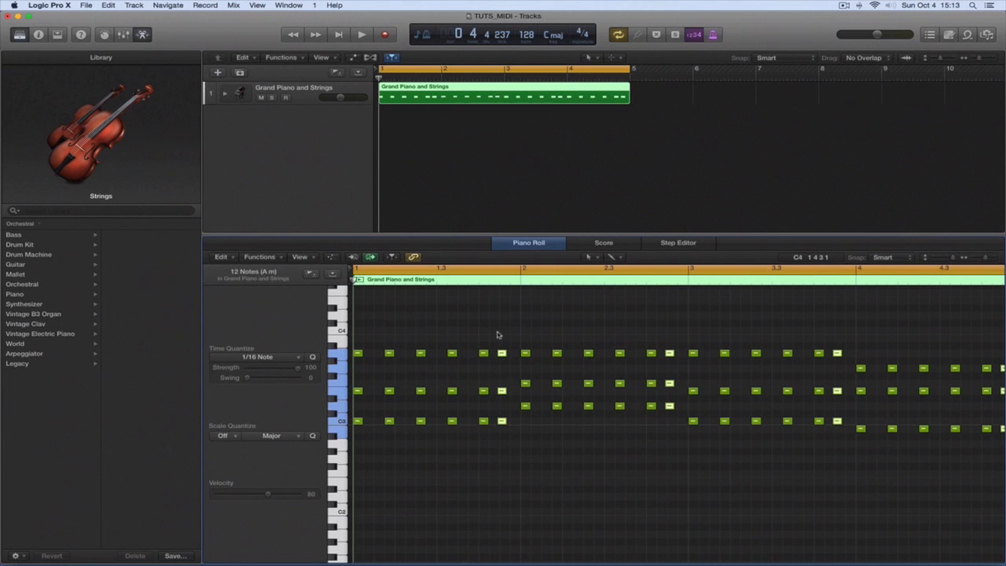
pyautogui.press('super+z')
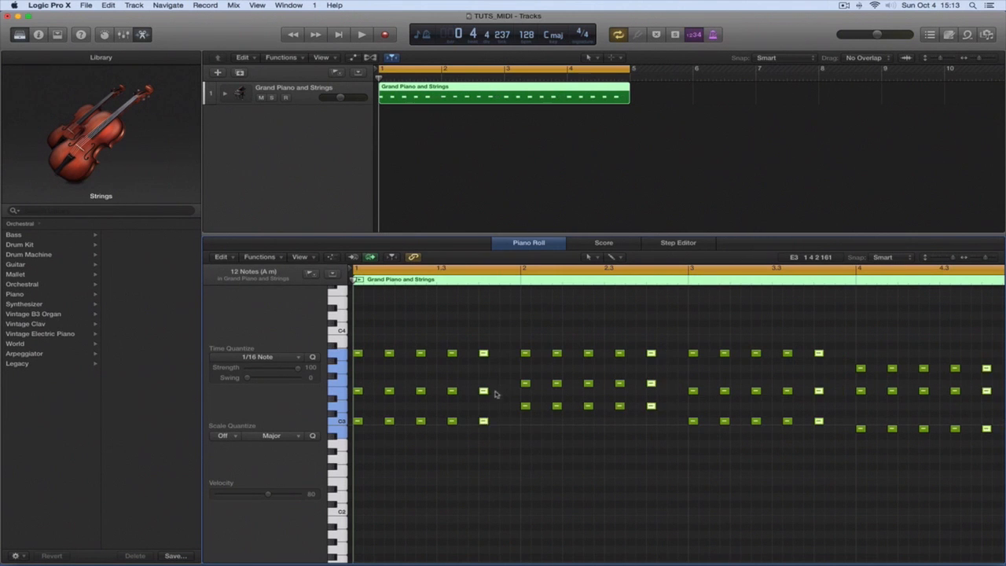
pyautogui.moveTo(483, 422); pyautogui.dragTo(505, 424)
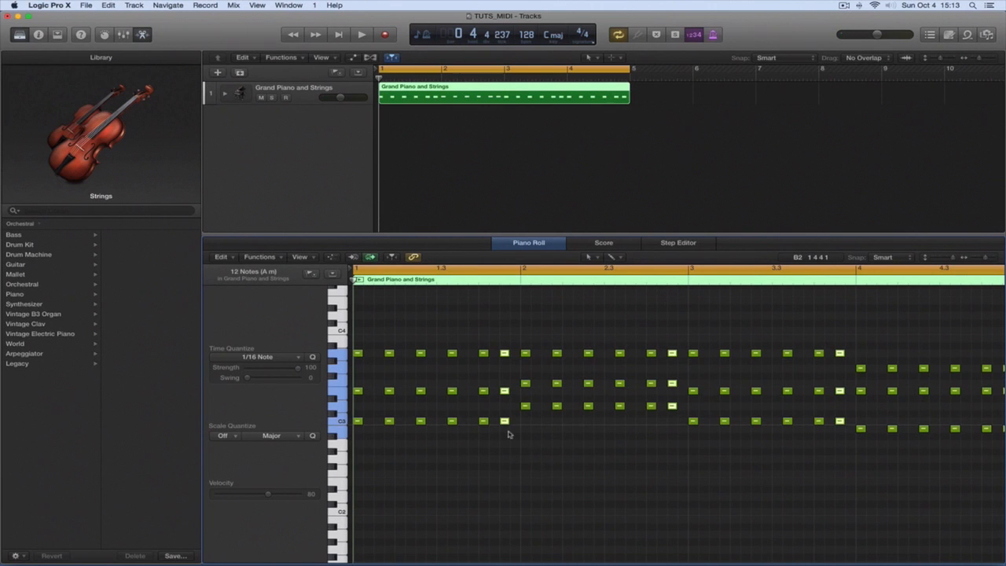
pyautogui.press('space')
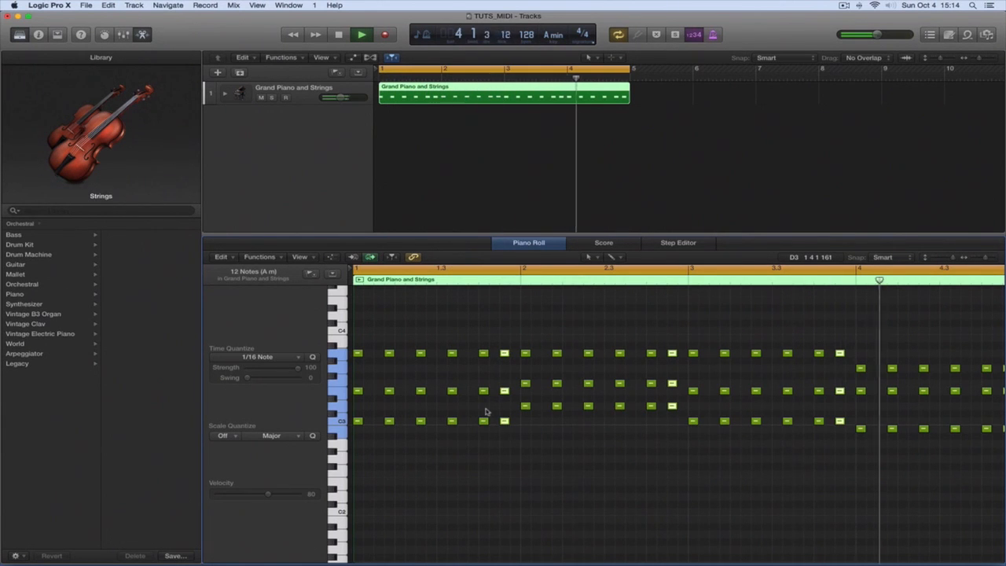
pyautogui.press('space')
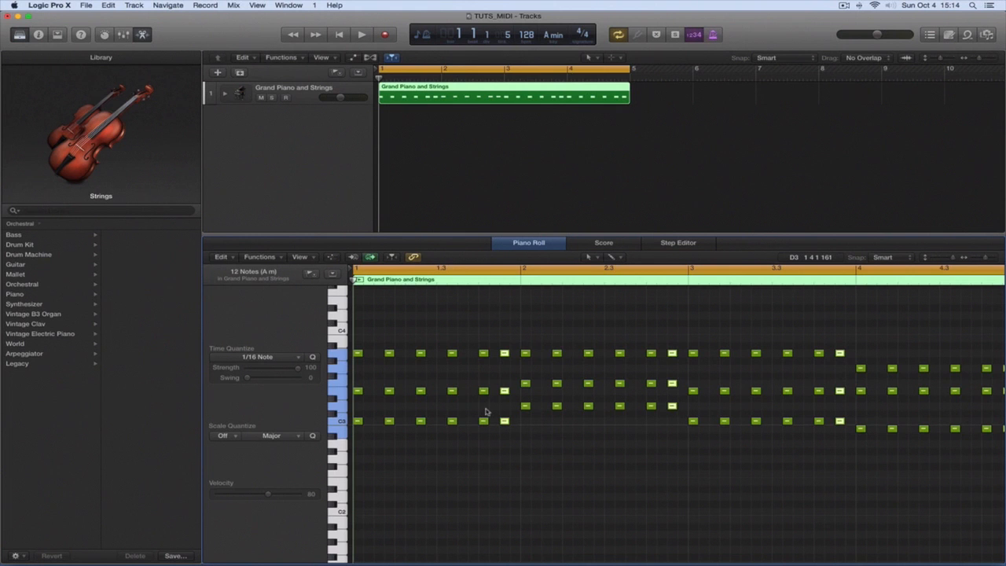
# - Select the Grand Piano and Strings track in the track list
pyautogui.click(303, 92)
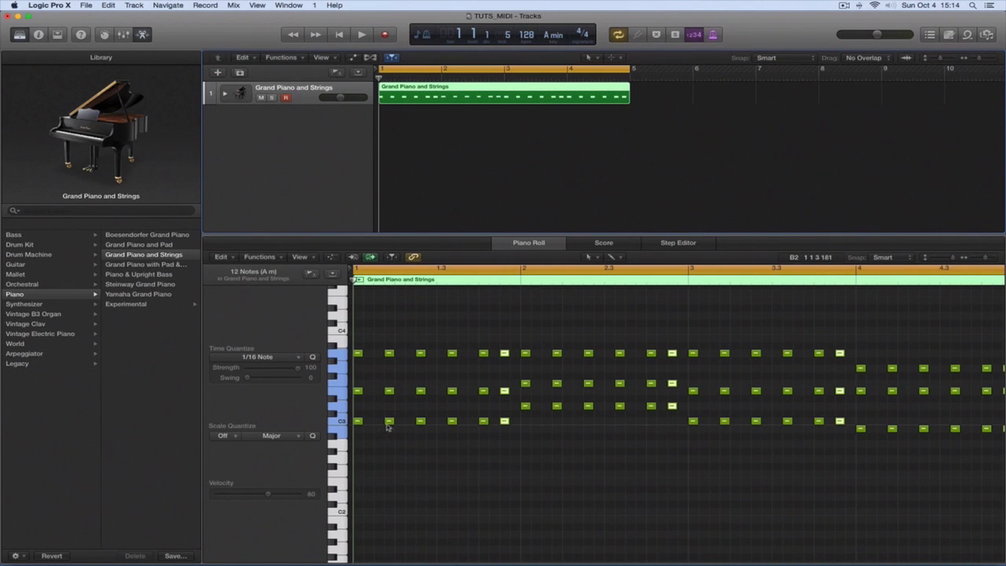
pyautogui.scroll(3, 424, 415)
pyautogui.scroll(1, 424, 415)
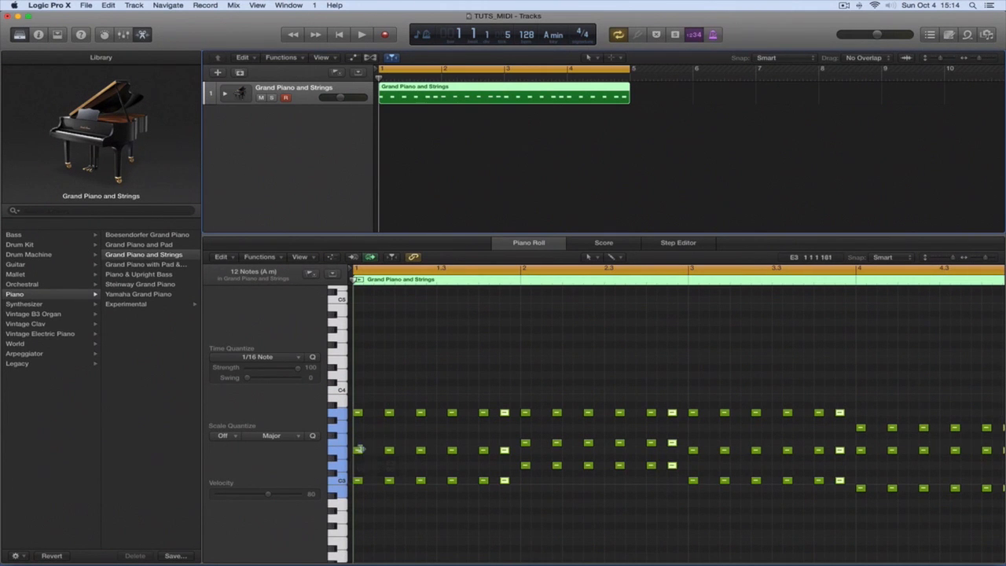
# - Play the chord rhythm through most of the first bar
pyautogui.scroll(2, 360, 460)
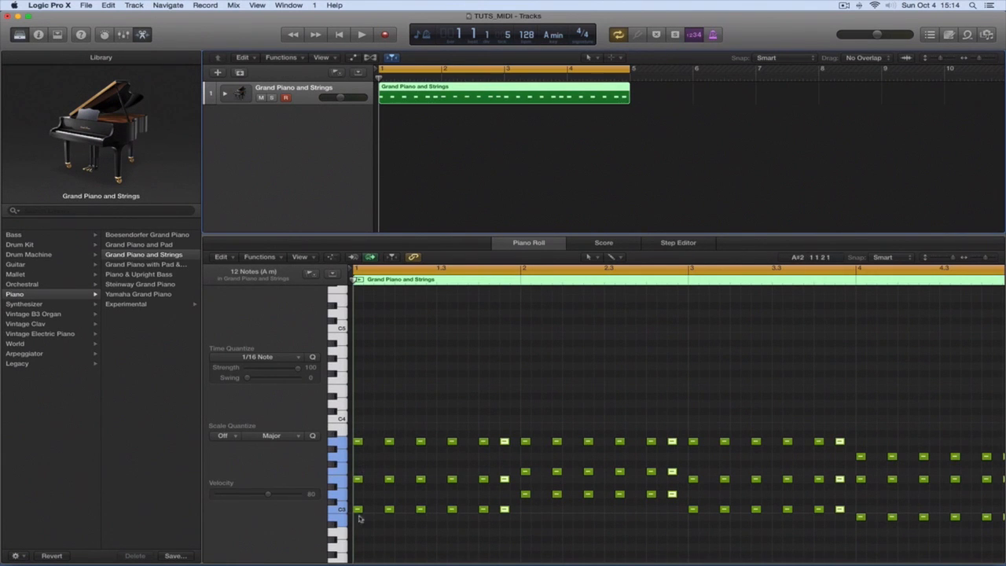
pyautogui.click(358, 442)
pyautogui.scroll(1, 363, 433)
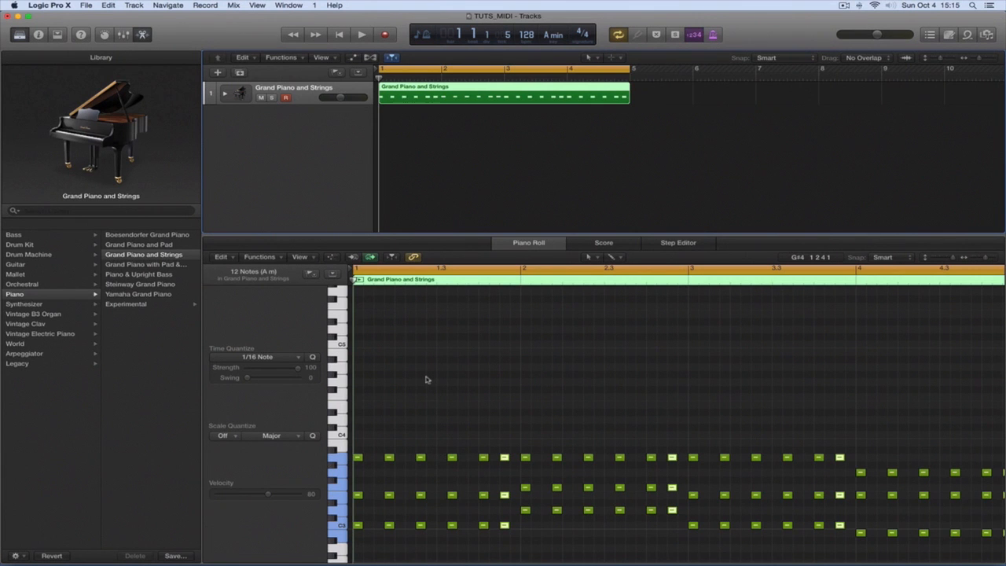
pyautogui.press('space')
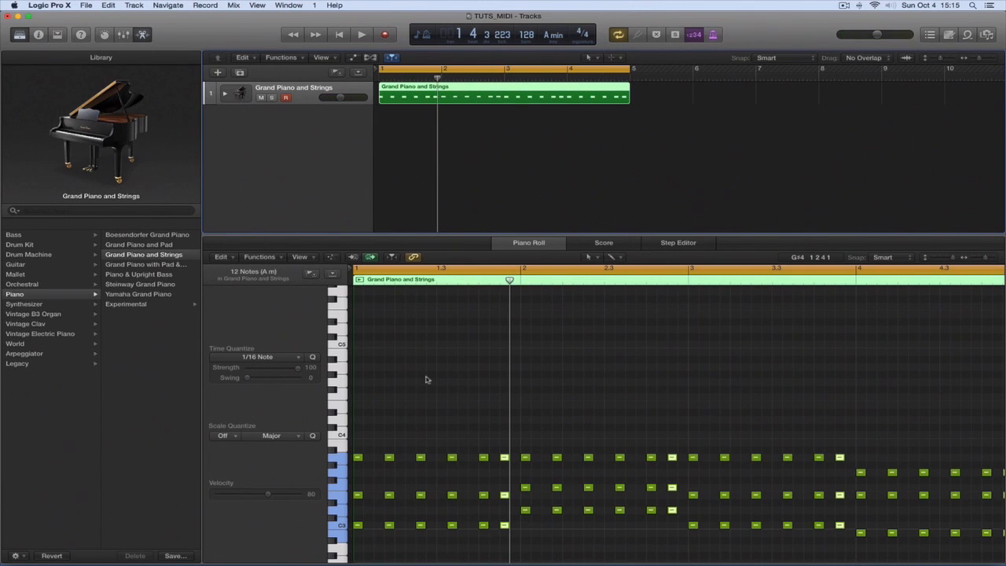
# - Add short bar 1 melody notes: C5 on sixteenths 1 and 3, A4 on 6 and 9, E5 on 12 and 14, and play them
pyautogui.scroll(3, 426, 380)
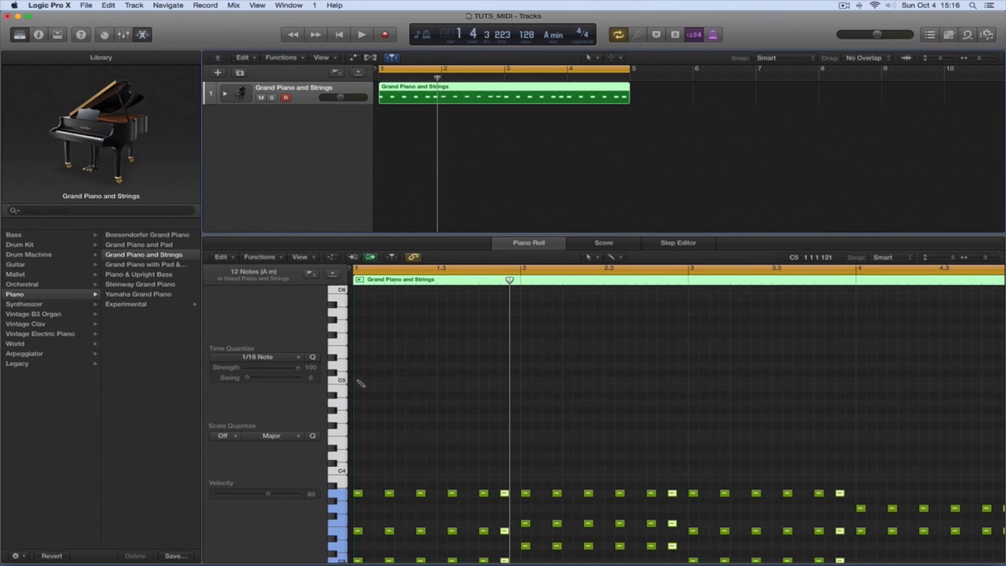
pyautogui.click(358, 380)
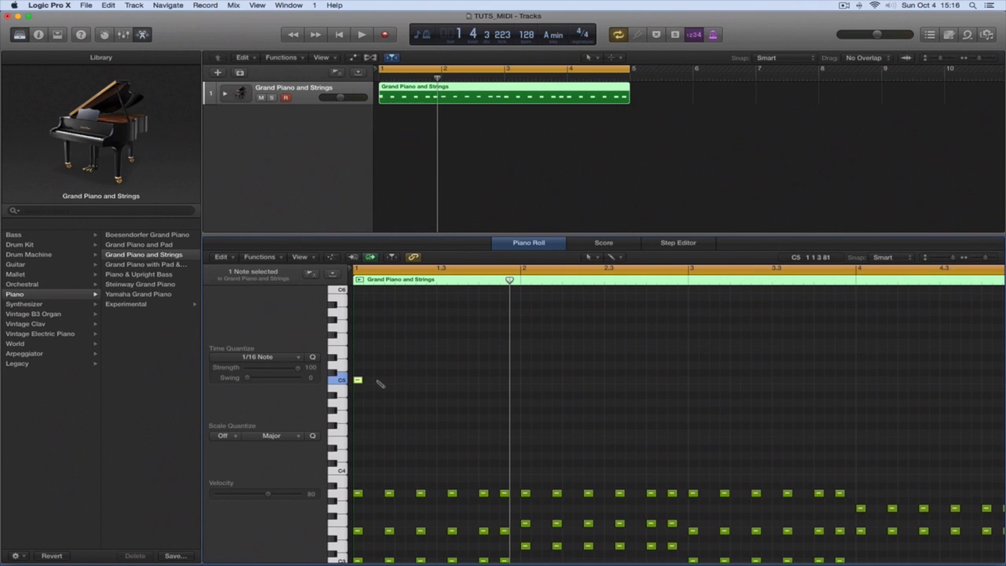
pyautogui.click(379, 380)
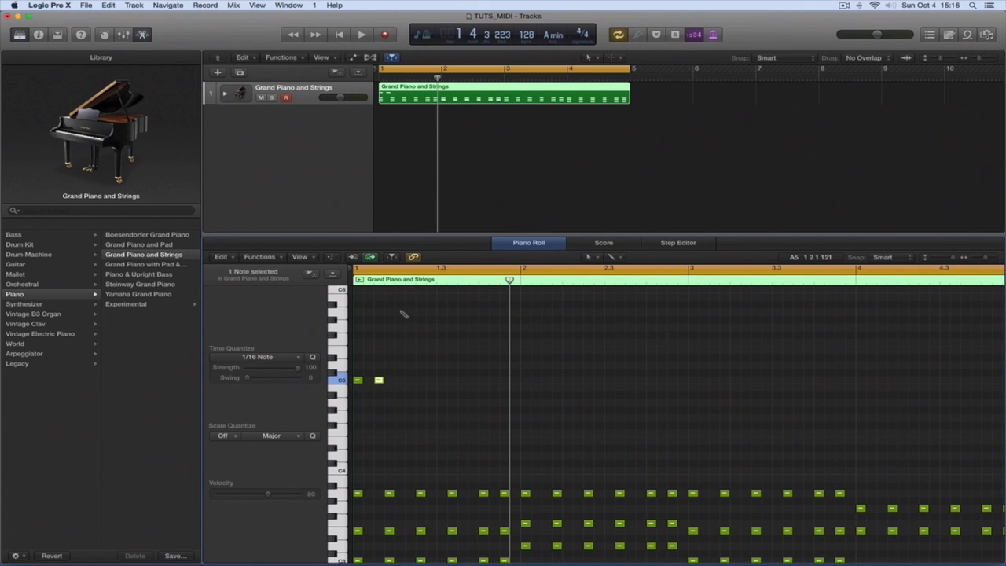
pyautogui.click(408, 403)
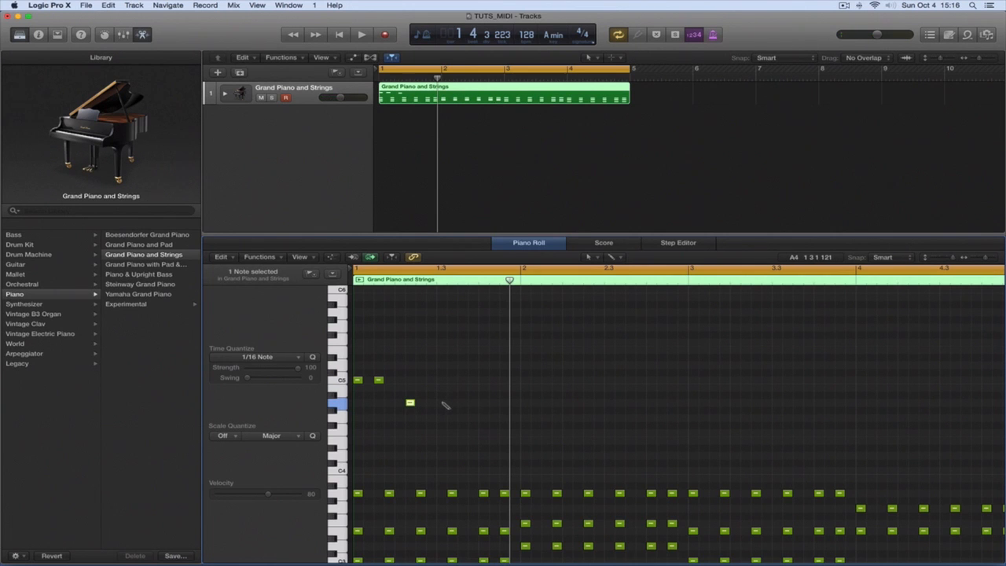
pyautogui.click(442, 402)
pyautogui.click(473, 351)
pyautogui.click(494, 351)
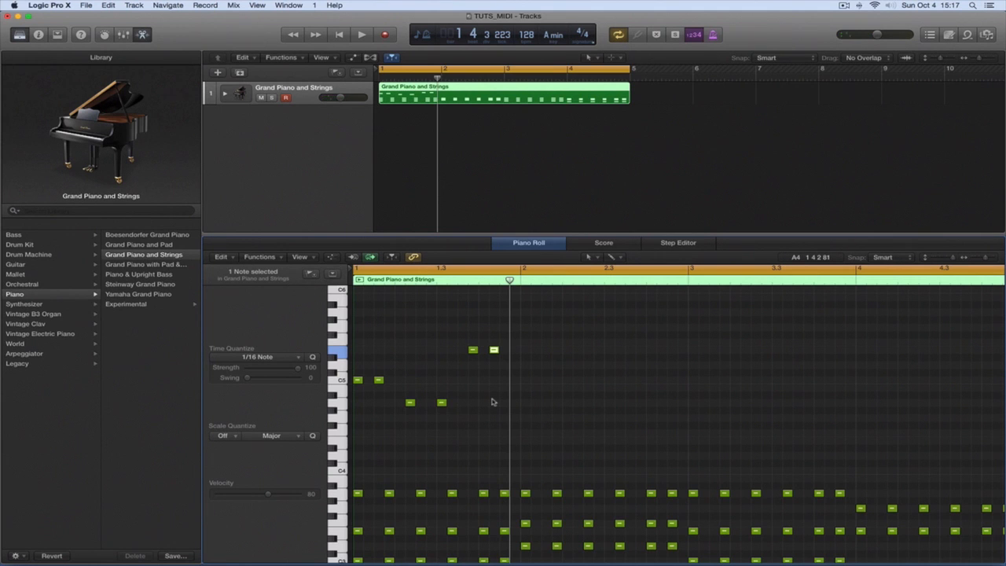
pyautogui.press('space')
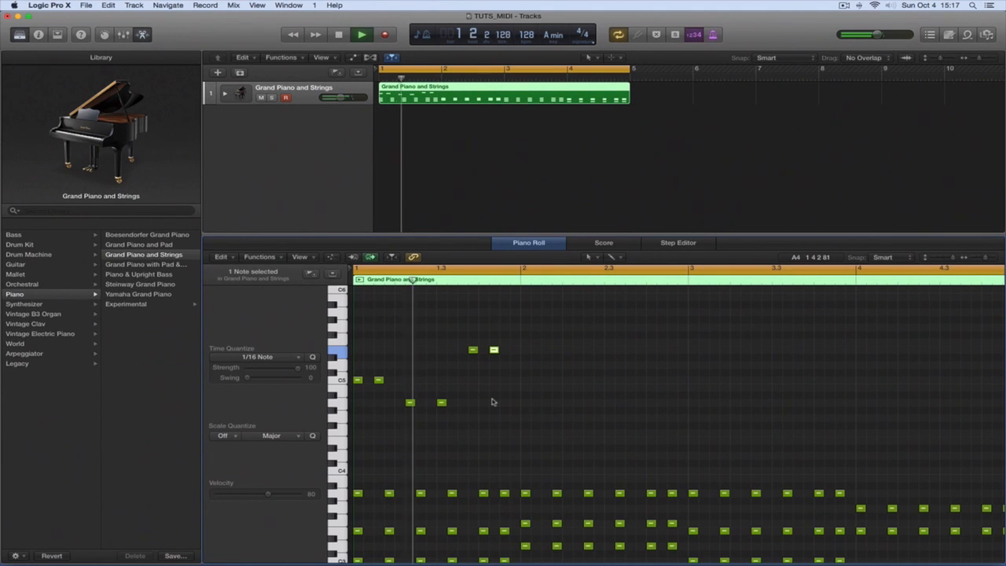
pyautogui.press('space')
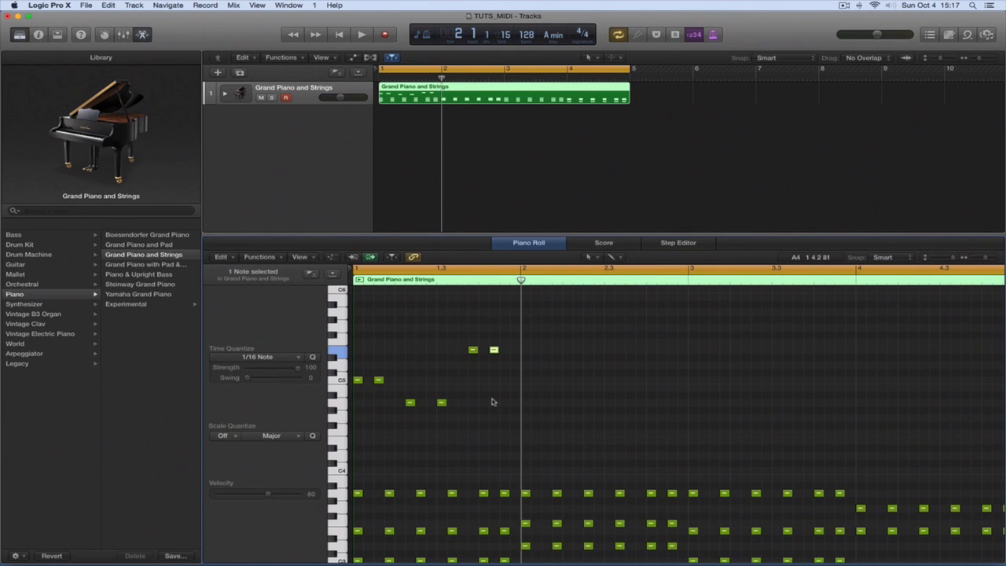
# - Lengthen the second C5 and A4 to three sixteenths and second E5 to two, add a short E5 ending bar 1, and play it
pyautogui.scroll(-3, 489, 471)
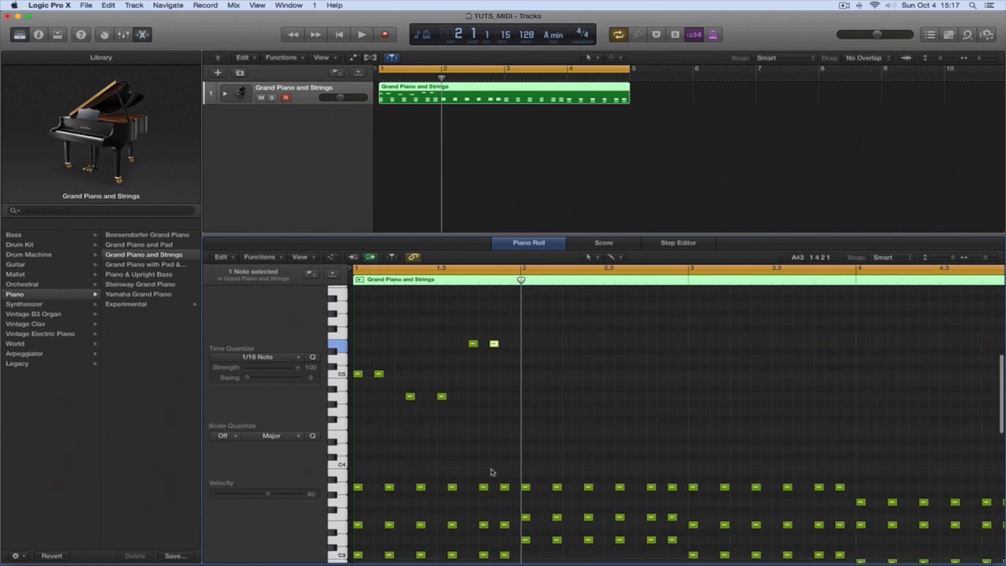
pyautogui.scroll(3, 490, 472)
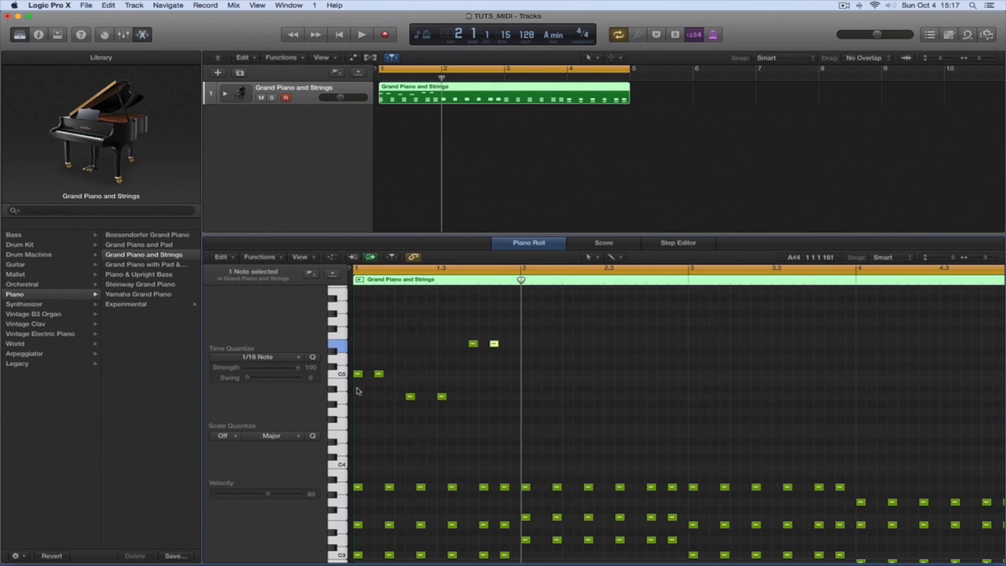
pyautogui.moveTo(382, 374); pyautogui.dragTo(465, 397)
pyautogui.keyDown('super'); pyautogui.click(409, 396); pyautogui.keyUp('super')
pyautogui.keyDown('super'); pyautogui.click(441, 396); pyautogui.keyUp('super')
pyautogui.moveTo(495, 344); pyautogui.dragTo(511, 344)
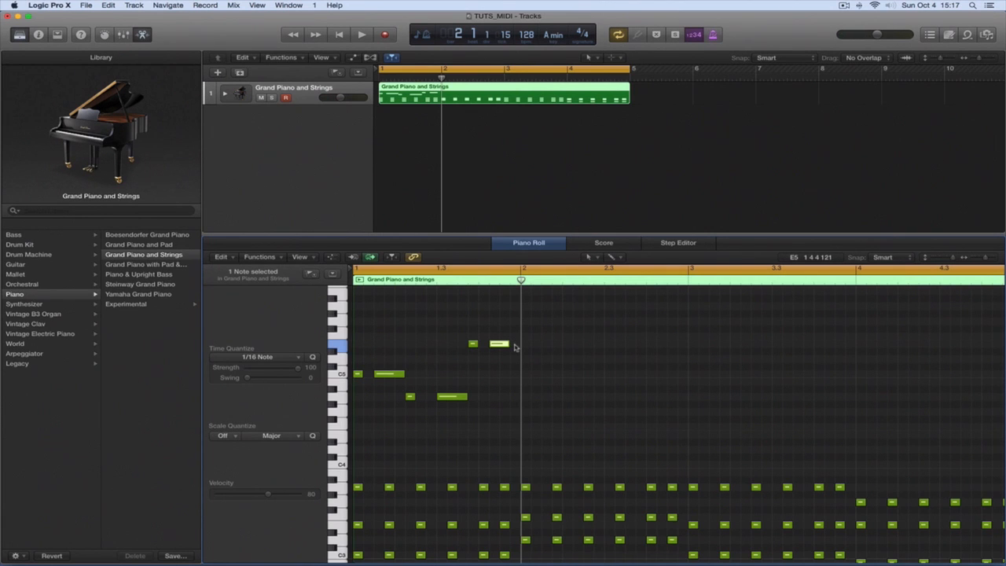
pyautogui.moveTo(528, 344); pyautogui.dragTo(519, 344)
pyautogui.press('space')
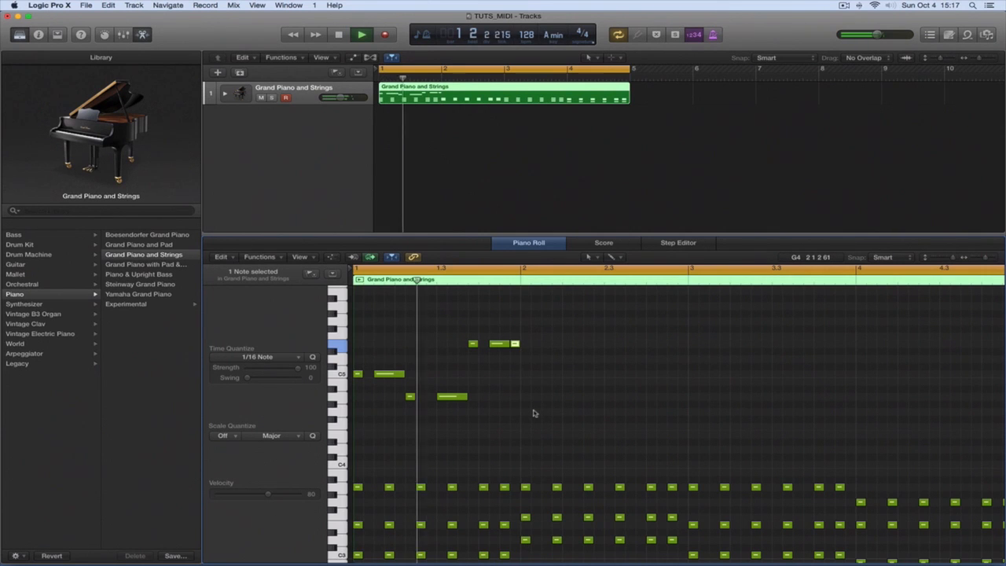
pyautogui.press('space')
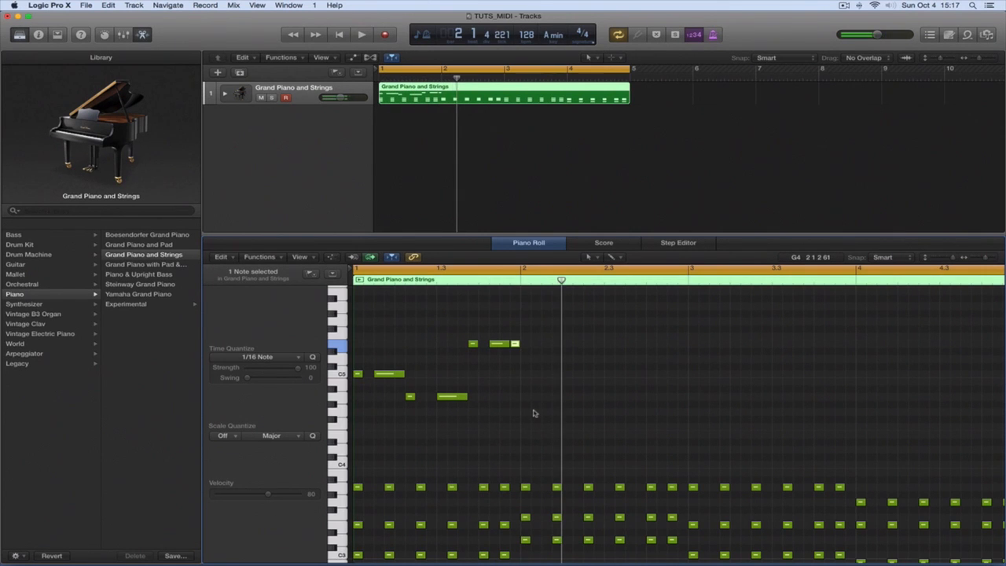
# - Copy the seven melody notes of bar 1 to the start of bar 2 and play both bars
pyautogui.moveTo(515, 402); pyautogui.dragTo(366, 334)
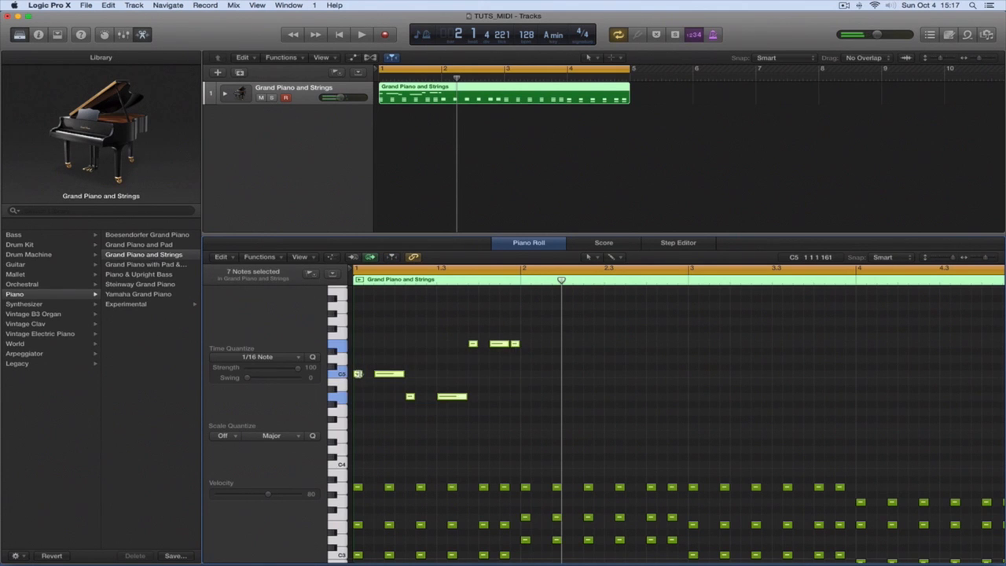
pyautogui.moveTo(358, 377); pyautogui.dragTo(526, 384)
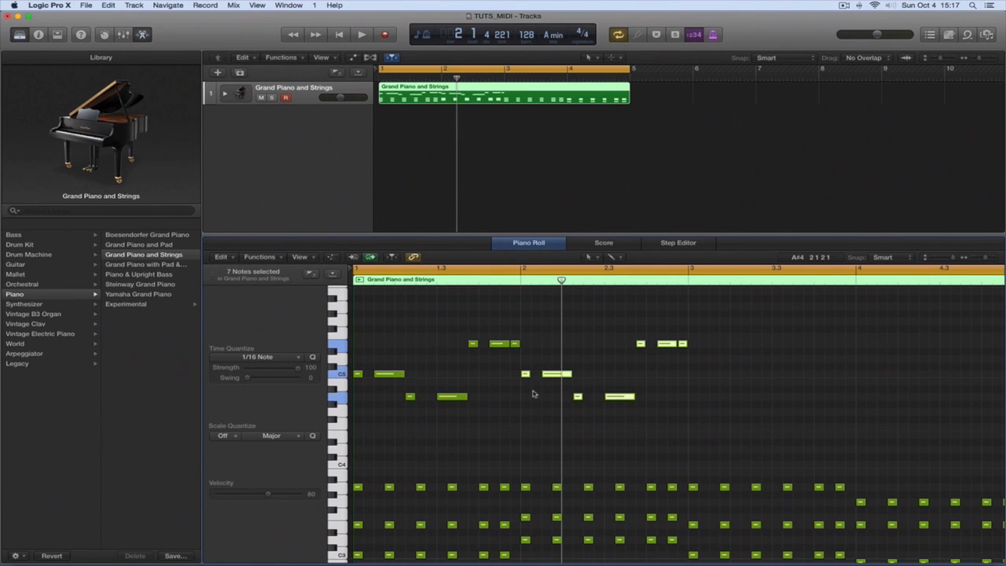
pyautogui.click(533, 394)
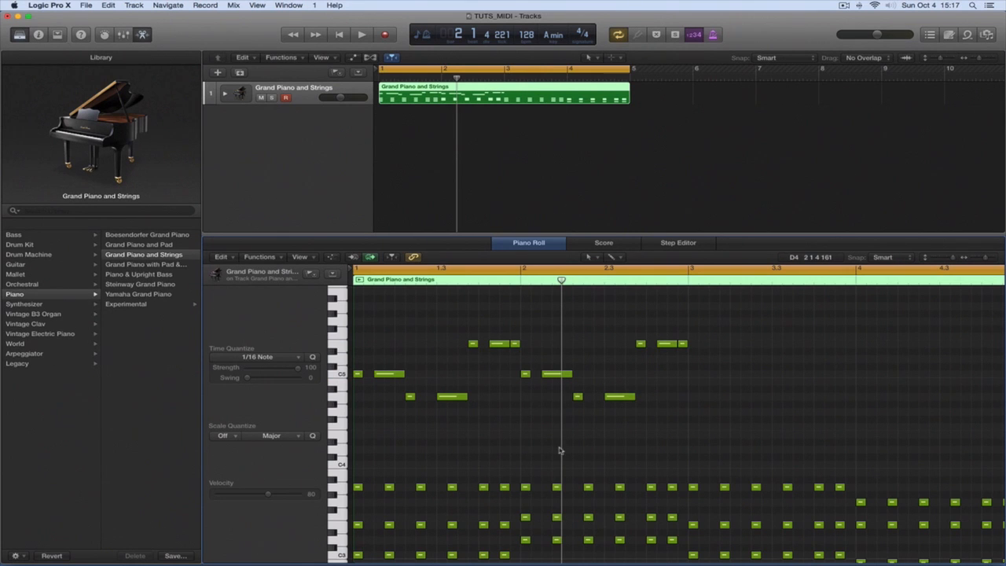
pyautogui.scroll(-1, 560, 450)
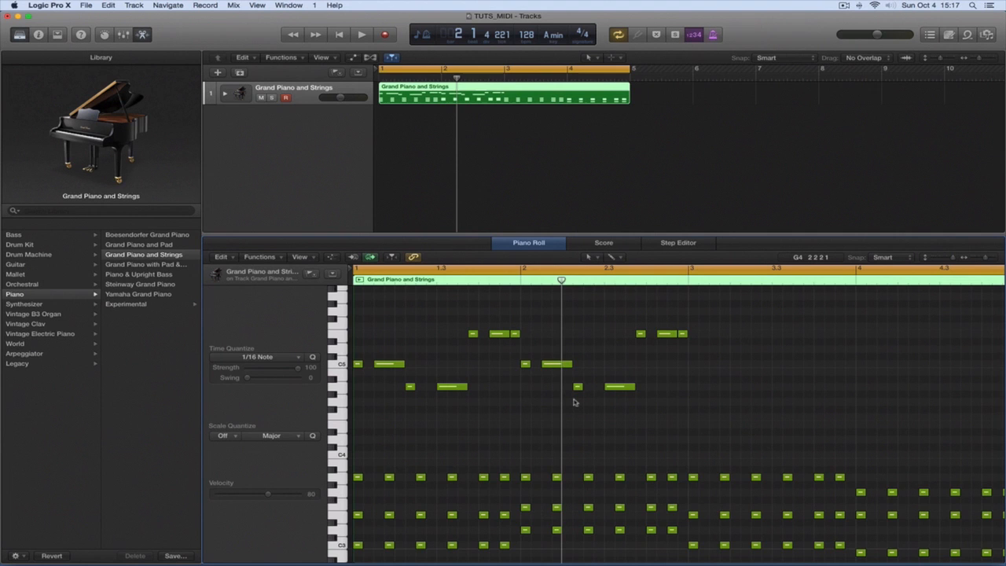
pyautogui.press('space')
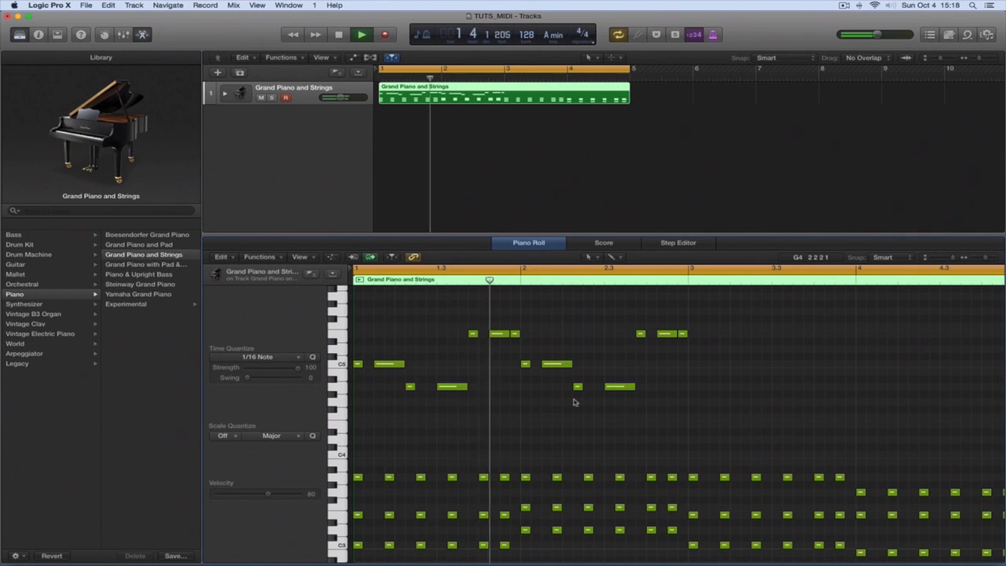
pyautogui.press('space')
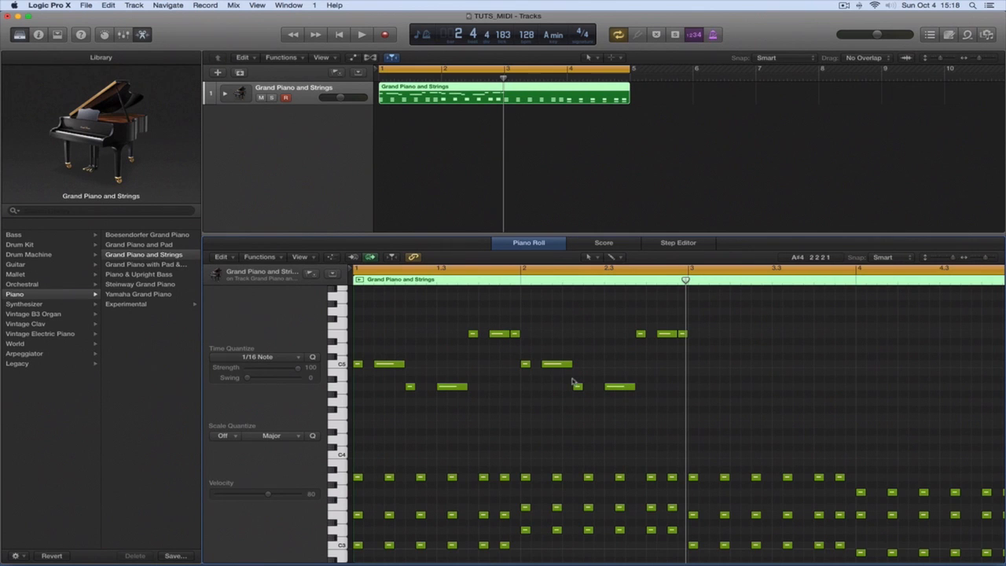
# - Repitch bar 2's melody, moving the A4 pair to D5, the C5 pair to F5 and the three E5 notes to A4, and play it
pyautogui.click(577, 387)
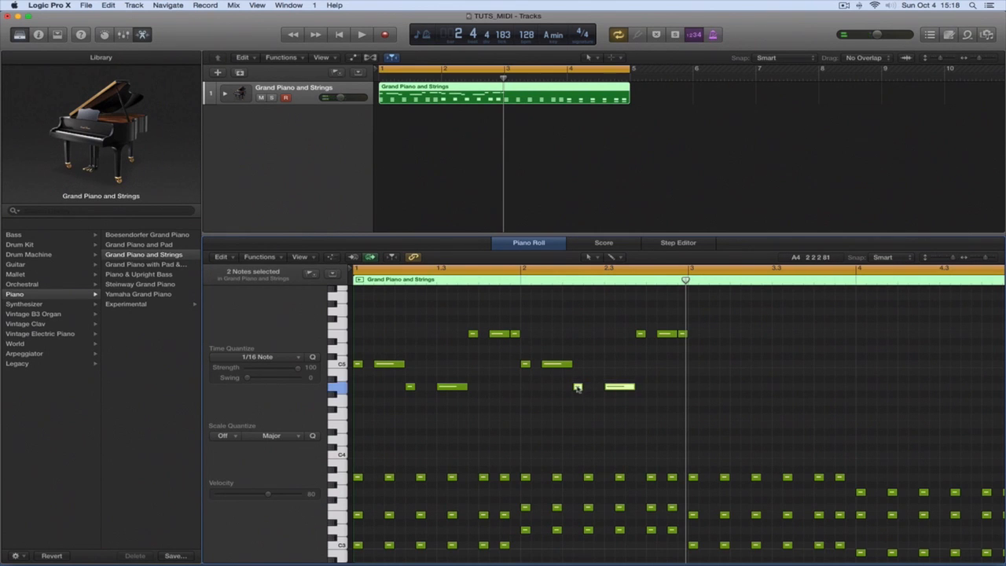
pyautogui.moveTo(578, 387); pyautogui.dragTo(579, 350)
pyautogui.moveTo(519, 358); pyautogui.dragTo(549, 372)
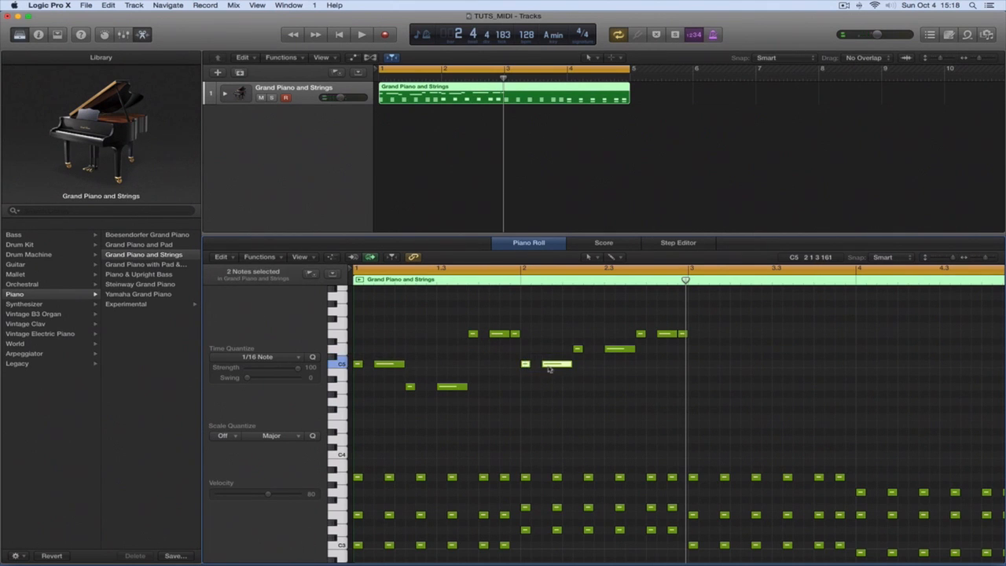
pyautogui.click(550, 366)
pyautogui.moveTo(550, 366); pyautogui.dragTo(551, 330)
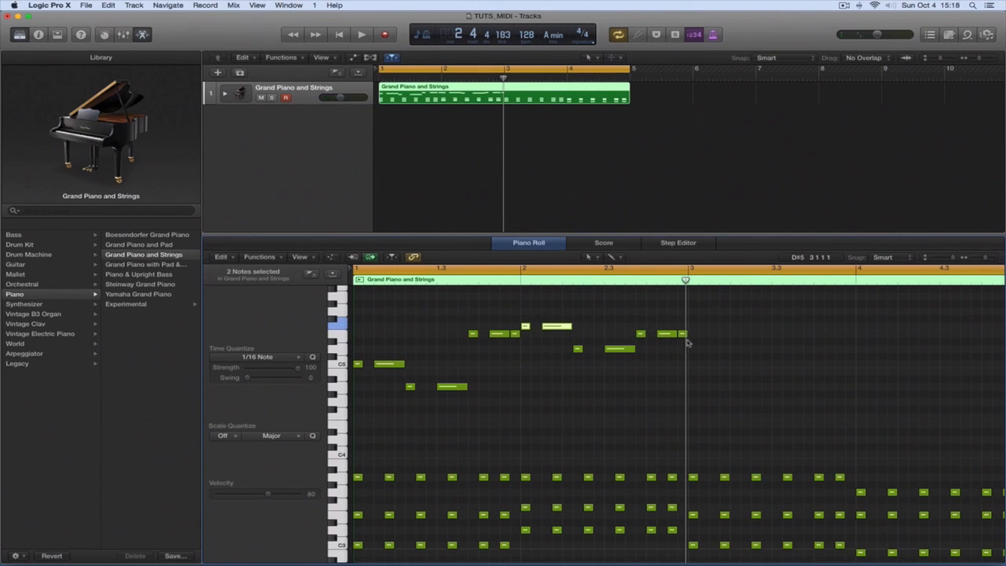
pyautogui.moveTo(637, 325); pyautogui.dragTo(641, 387)
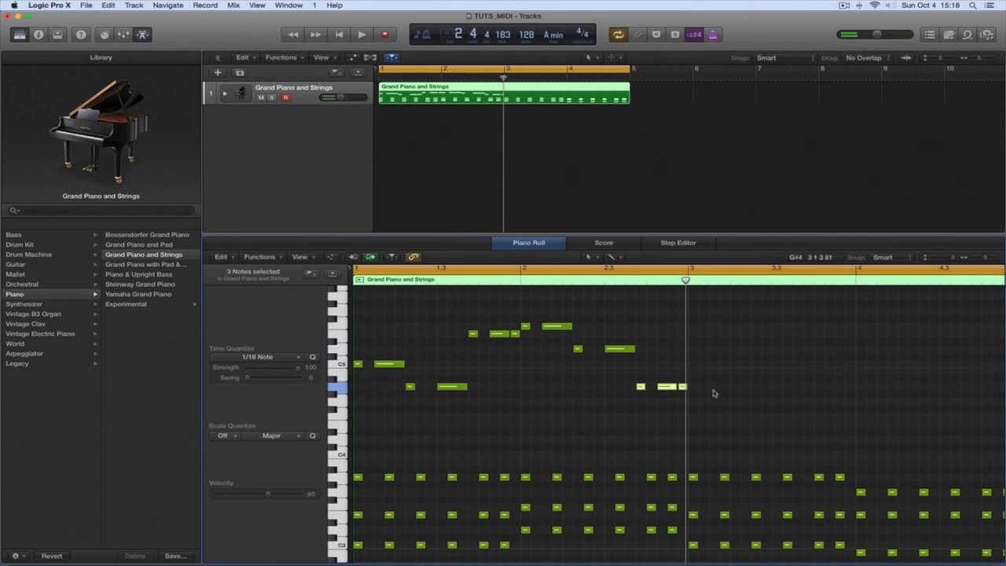
pyautogui.press('space')
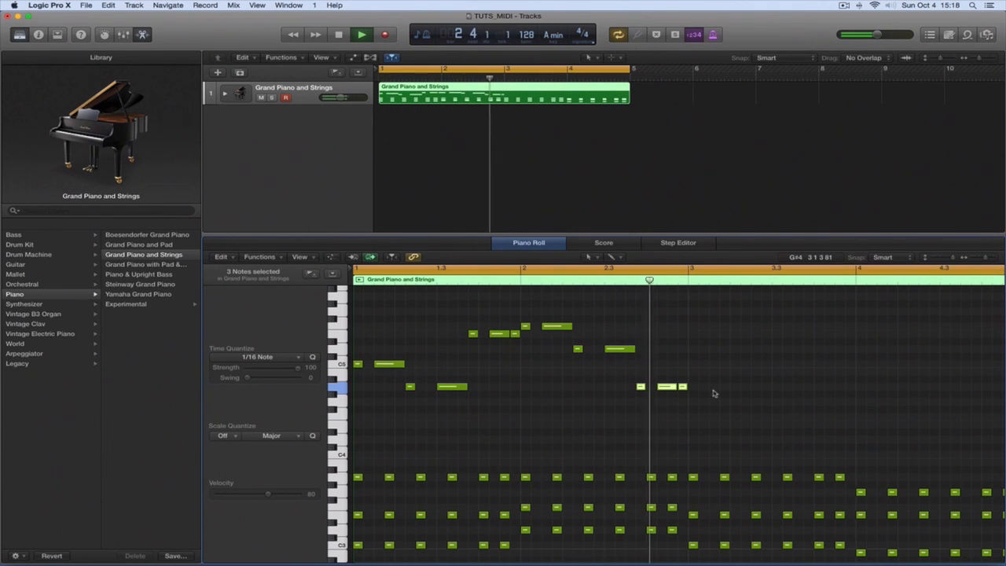
pyautogui.press('space')
# - Copy bar 1's seven melody notes to the start of bar 3 and play the result
pyautogui.hscroll(3, 714, 393)
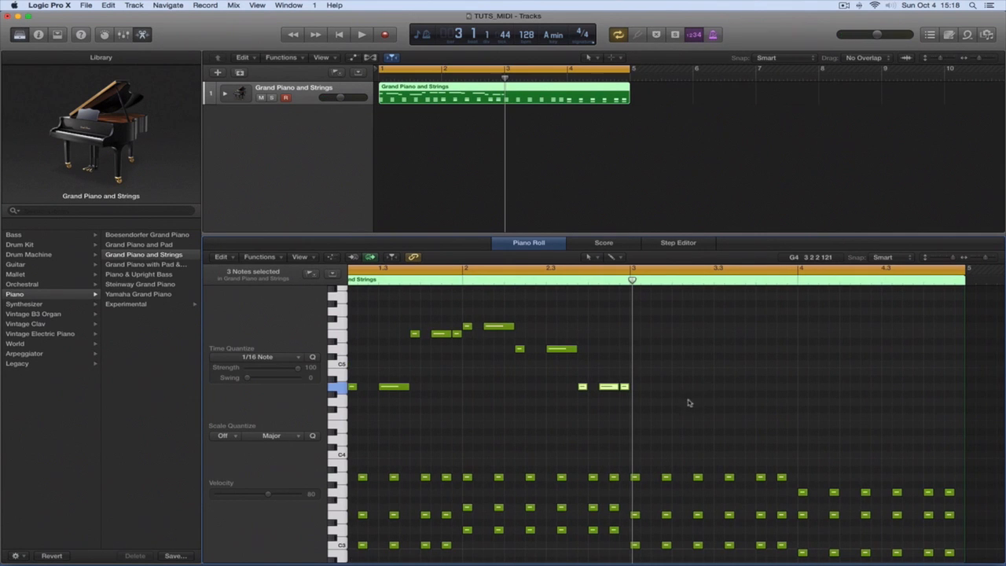
pyautogui.click(621, 398)
pyautogui.moveTo(621, 398); pyautogui.dragTo(464, 314)
pyautogui.hscroll(-3, 471, 386)
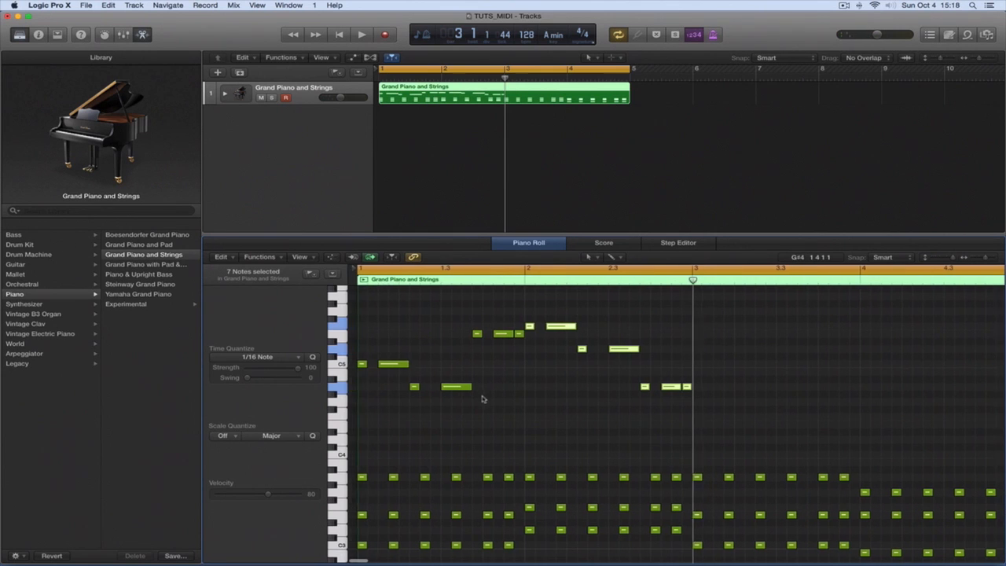
pyautogui.moveTo(510, 402); pyautogui.dragTo(352, 319)
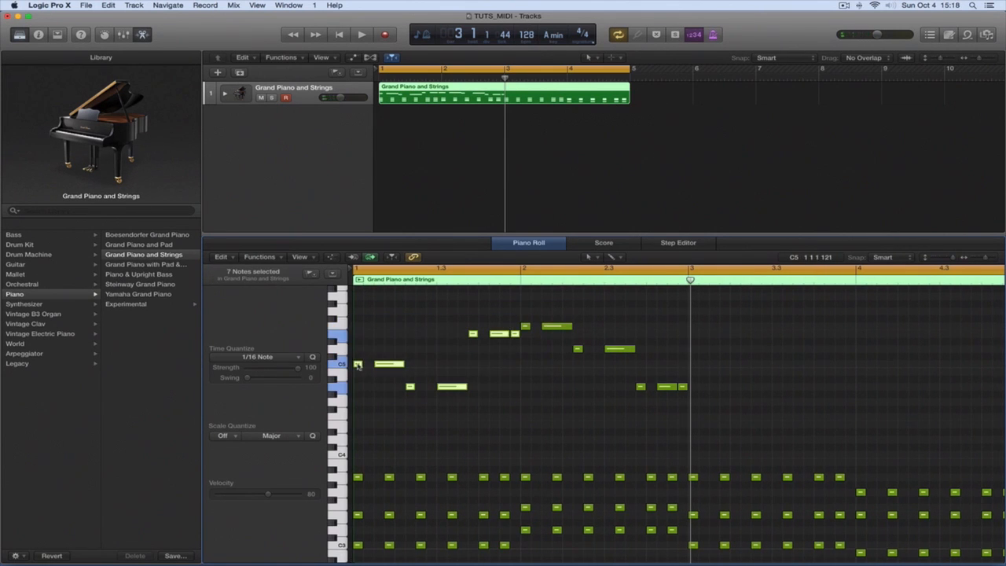
pyautogui.moveTo(358, 366); pyautogui.dragTo(694, 366)
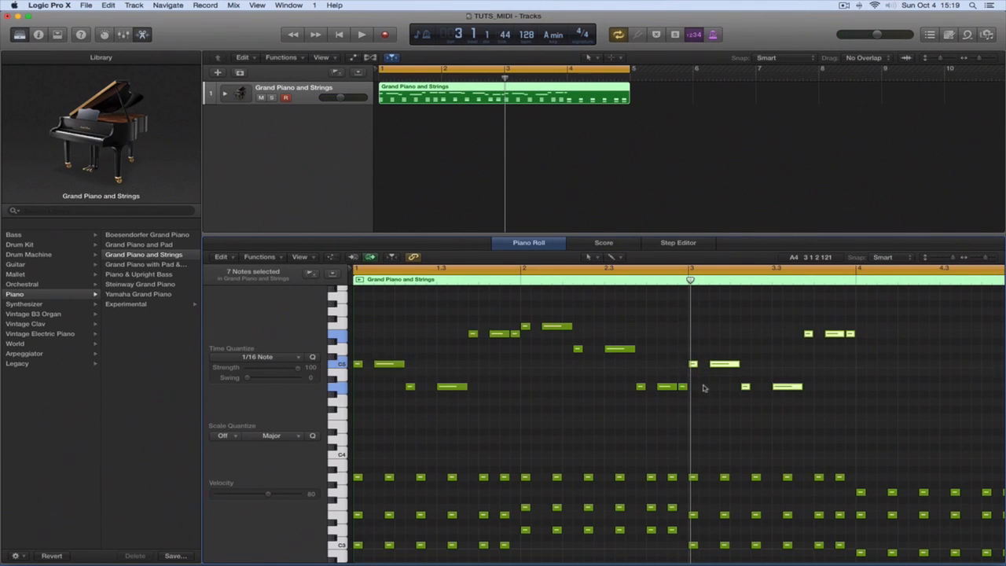
pyautogui.press('space')
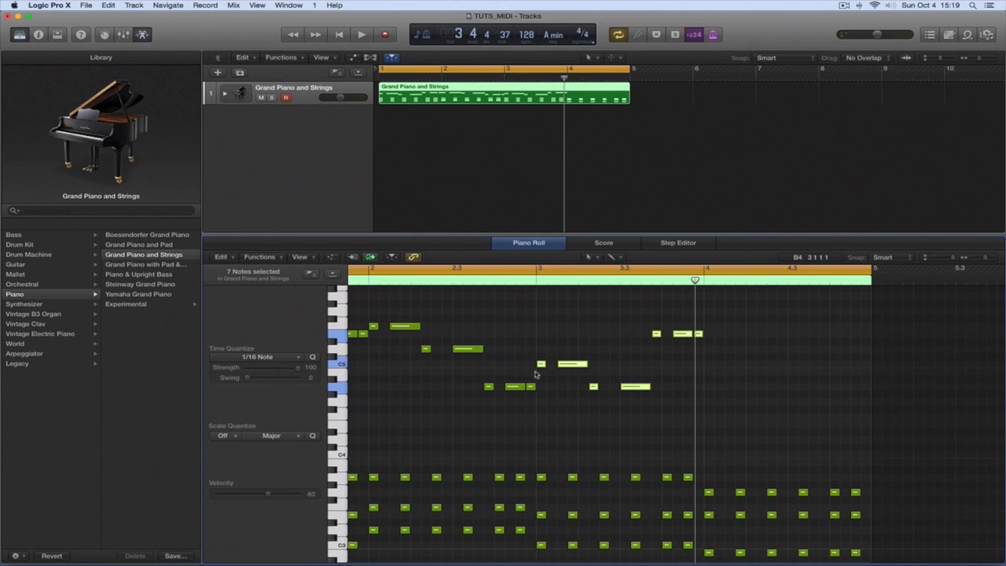
# - Copy bar 3's melody to bar 4 and lower the copy's two C5 notes to G4
pyautogui.moveTo(541, 364); pyautogui.dragTo(712, 373)
pyautogui.click(728, 390)
pyautogui.hscroll(2, 728, 390)
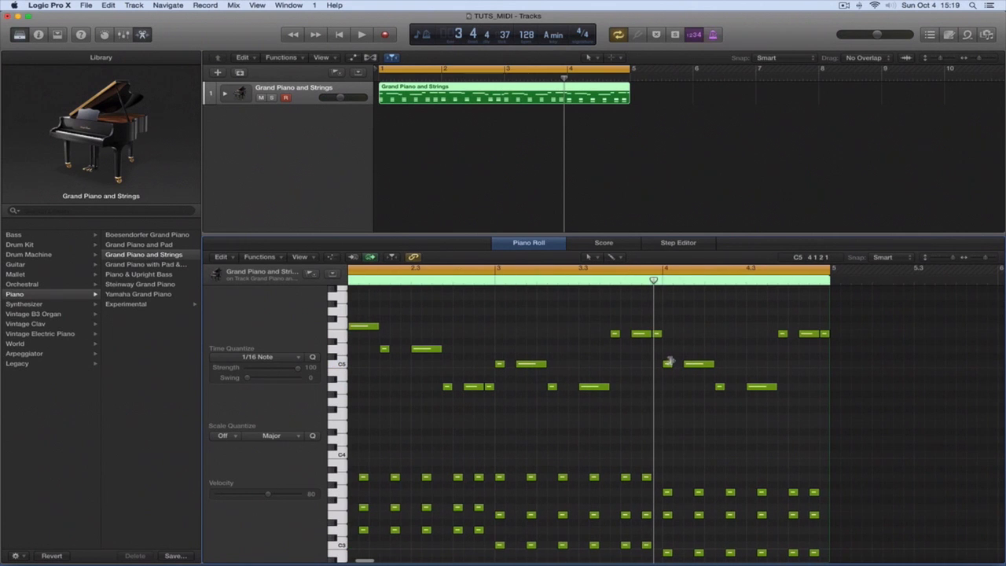
pyautogui.moveTo(665, 357); pyautogui.dragTo(712, 376)
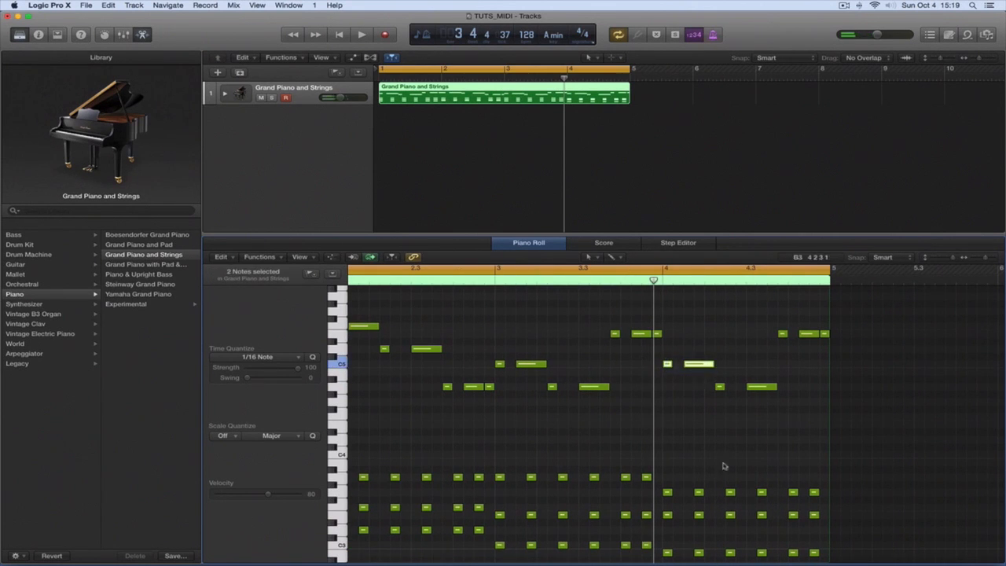
pyautogui.scroll(-2, 723, 466)
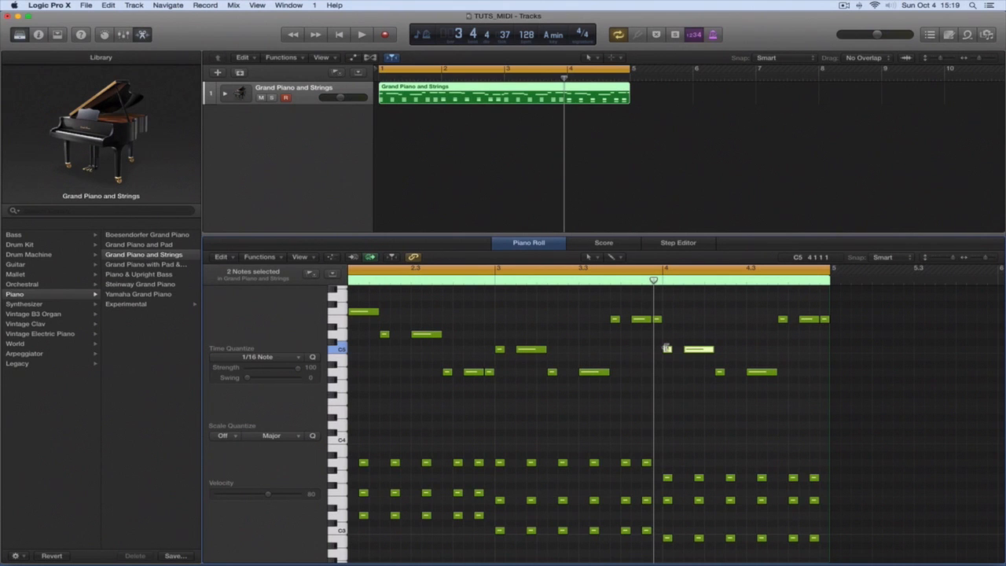
pyautogui.moveTo(668, 353); pyautogui.dragTo(667, 388)
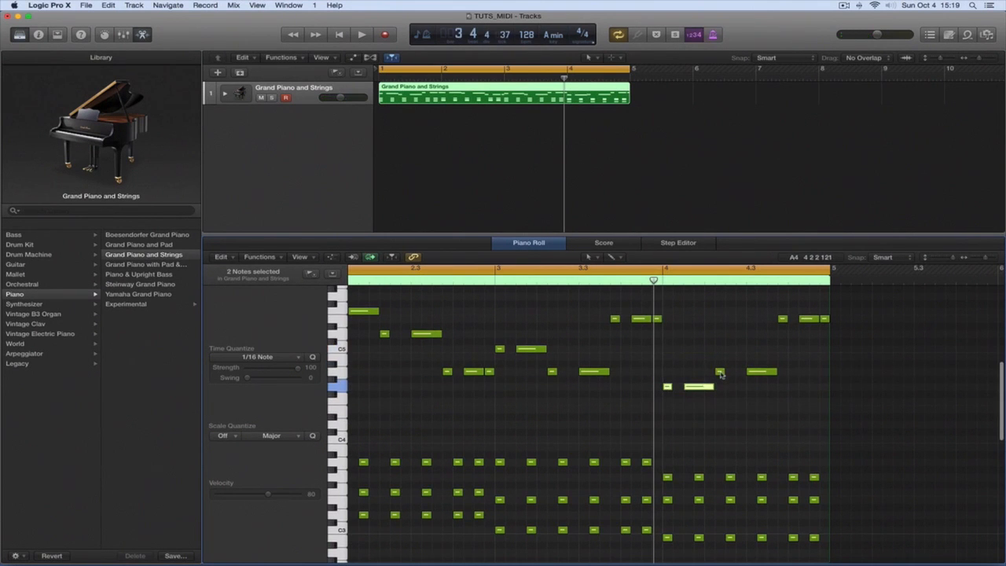
# - Lower bar 4's melody, moving the two A4 notes to E4 and the three E5 notes to B4, and play it
pyautogui.moveTo(716, 363); pyautogui.dragTo(721, 418)
pyautogui.moveTo(774, 311); pyautogui.dragTo(832, 329)
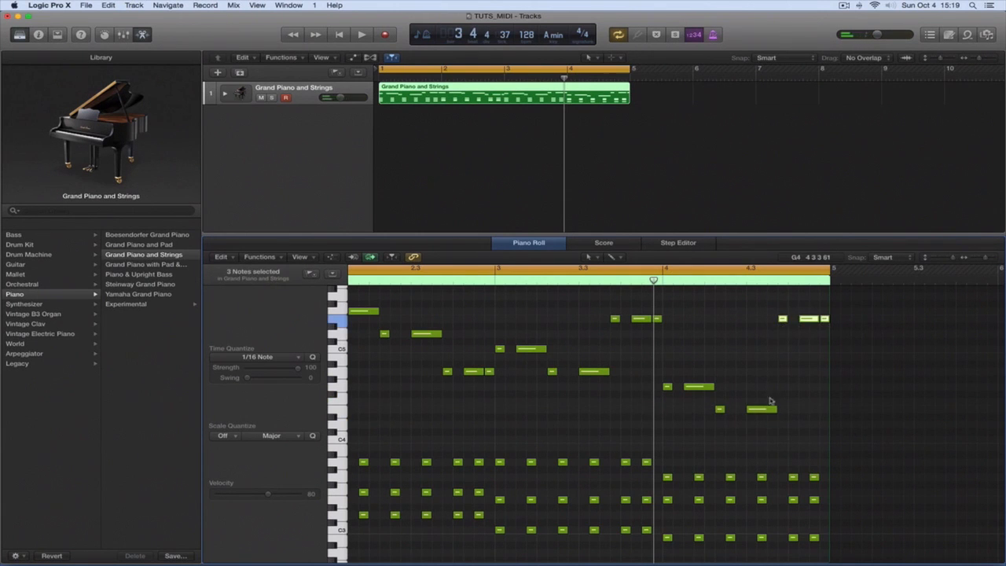
pyautogui.moveTo(783, 320); pyautogui.dragTo(783, 350)
pyautogui.moveTo(783, 355); pyautogui.dragTo(783, 357)
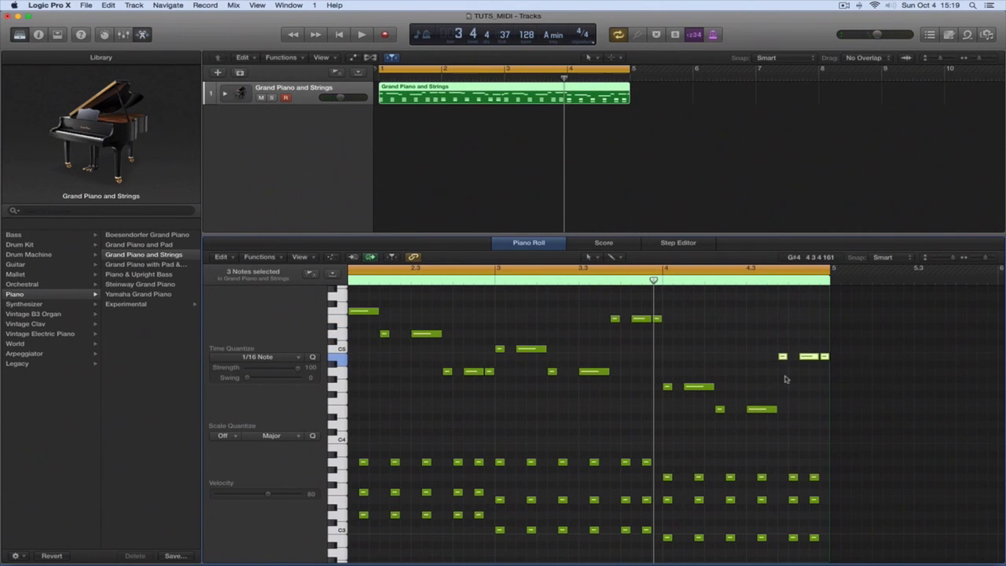
pyautogui.press('space')
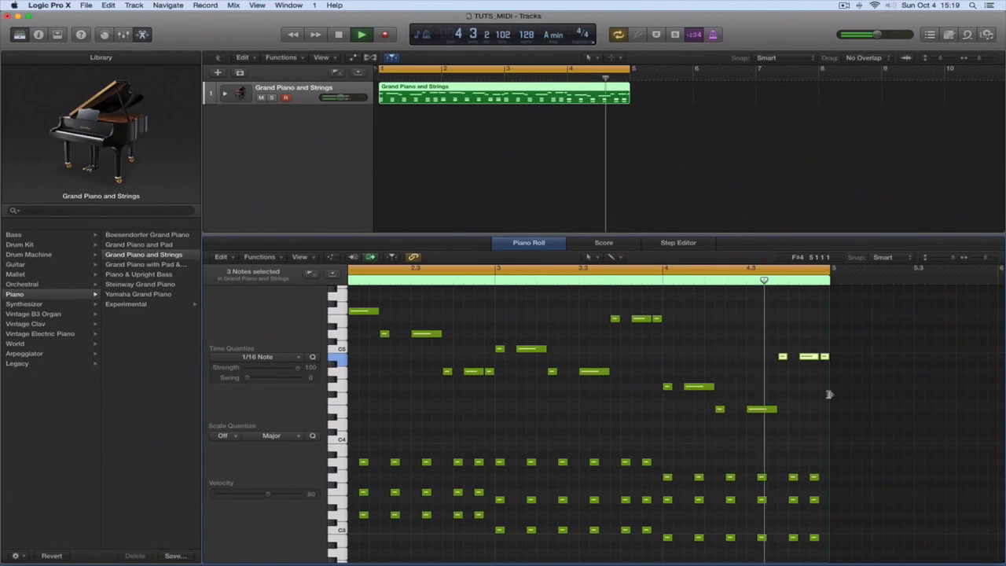
pyautogui.press('space')
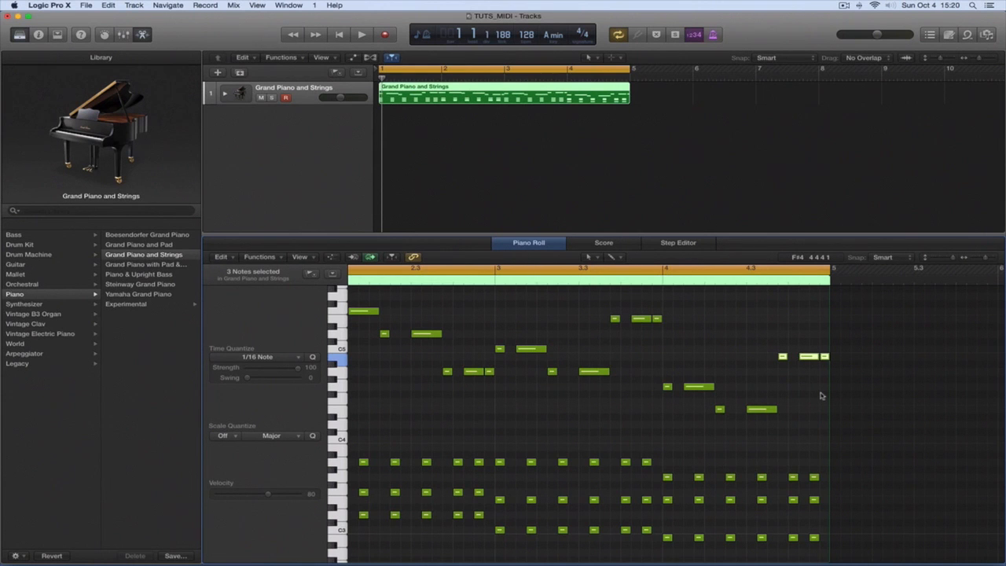
pyautogui.hscroll(-5, 565, 391)
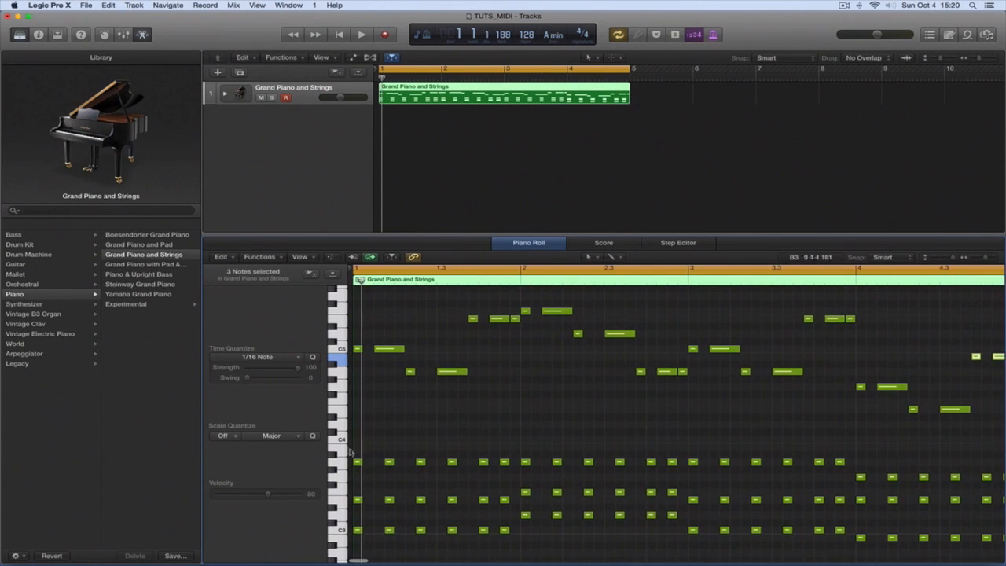
pyautogui.moveTo(360, 454); pyautogui.dragTo(422, 543)
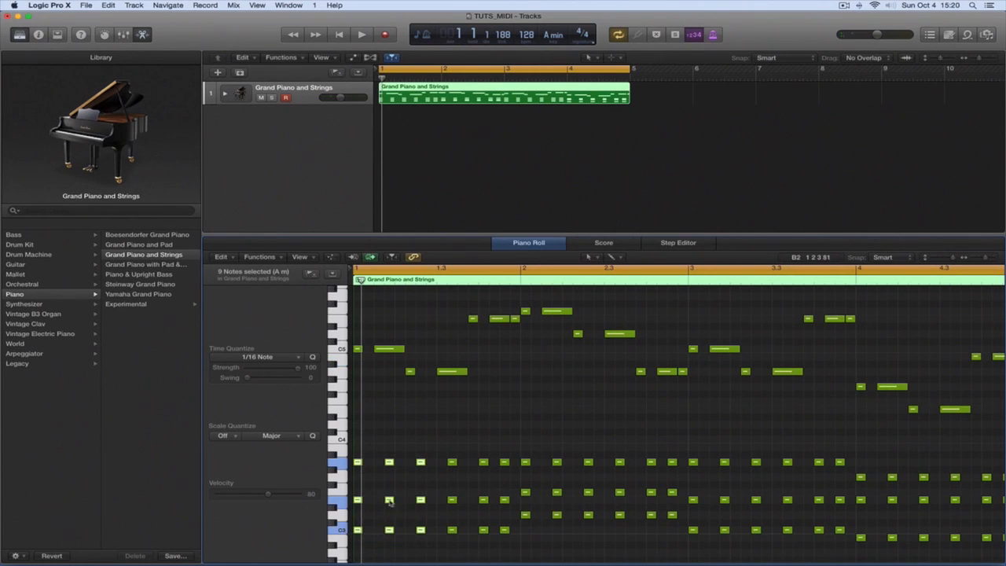
pyautogui.click(385, 444)
pyautogui.scroll(1, 422, 432)
pyautogui.scroll(1, 422, 432)
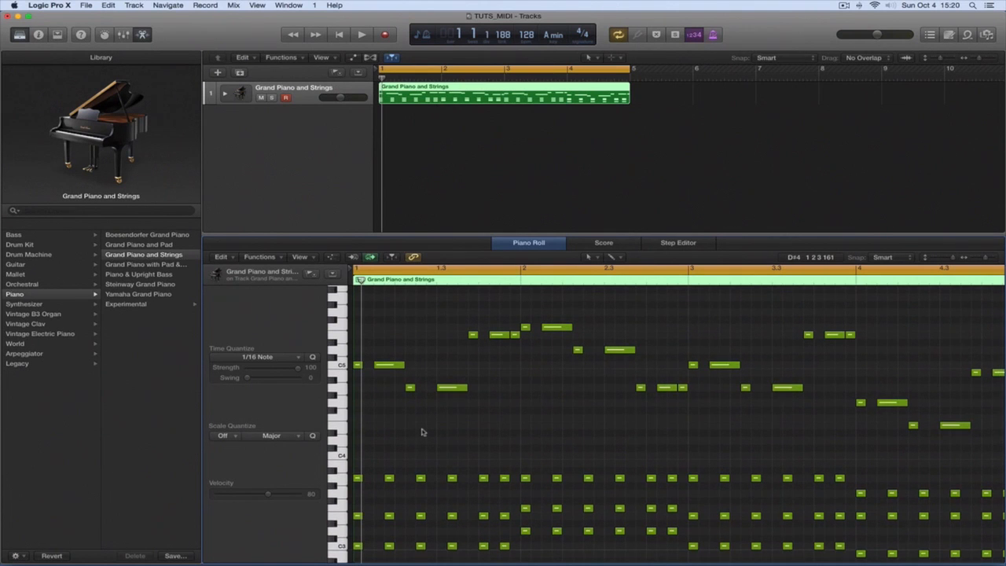
# - Delete the last short E5 melody note at the end of bar 1 and of bar 3, and play the pattern
pyautogui.hscroll(2, 488, 415)
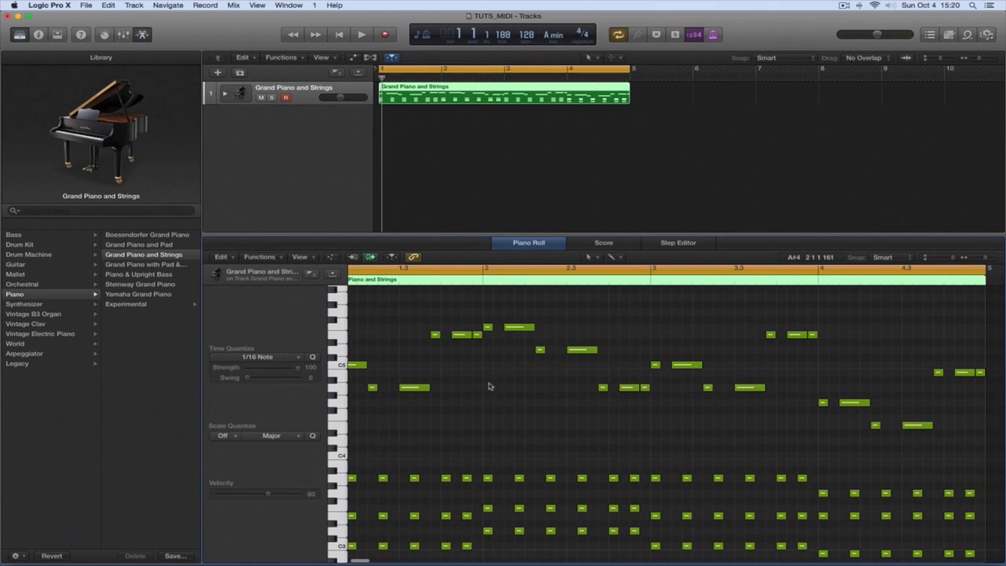
pyautogui.click(476, 335)
pyautogui.press('Delete')
pyautogui.hscroll(3, 519, 366)
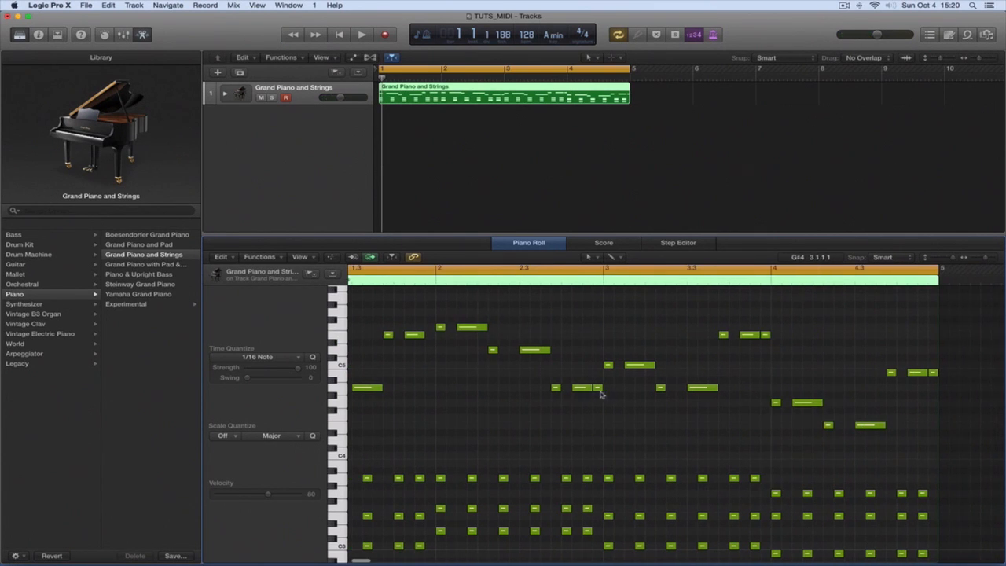
pyautogui.hscroll(3, 609, 389)
pyautogui.click(696, 335)
pyautogui.moveTo(695, 339)
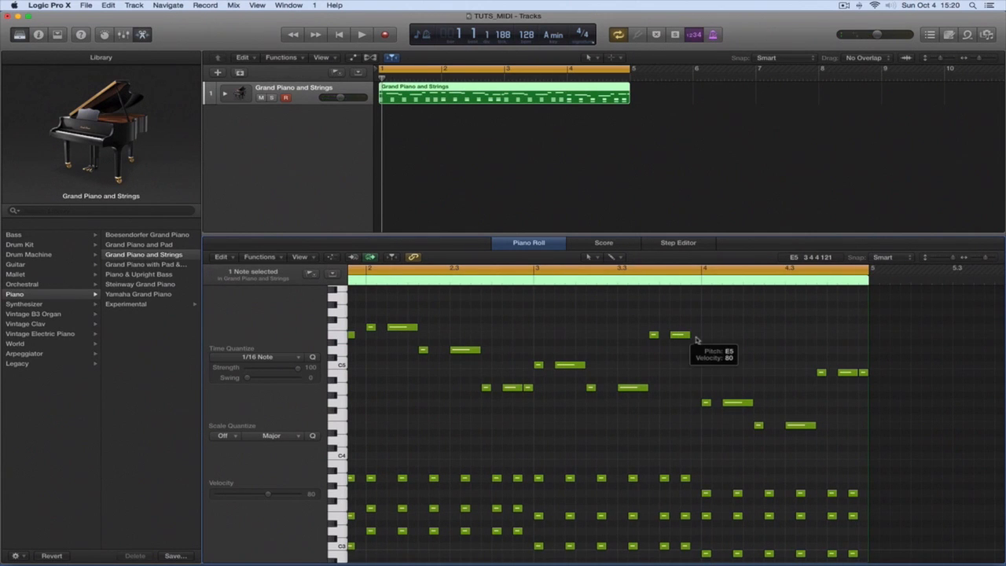
pyautogui.press('space')
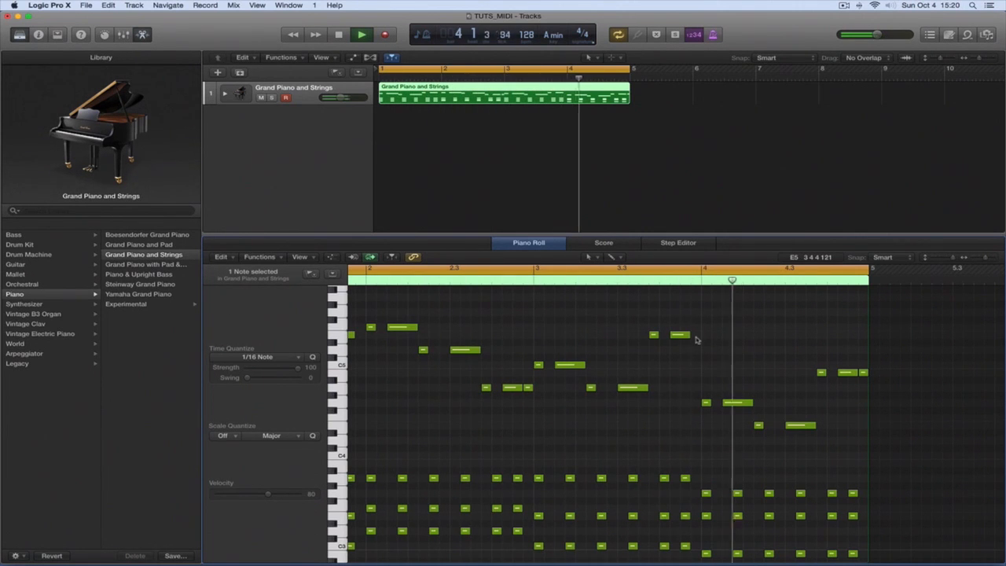
pyautogui.press('space')
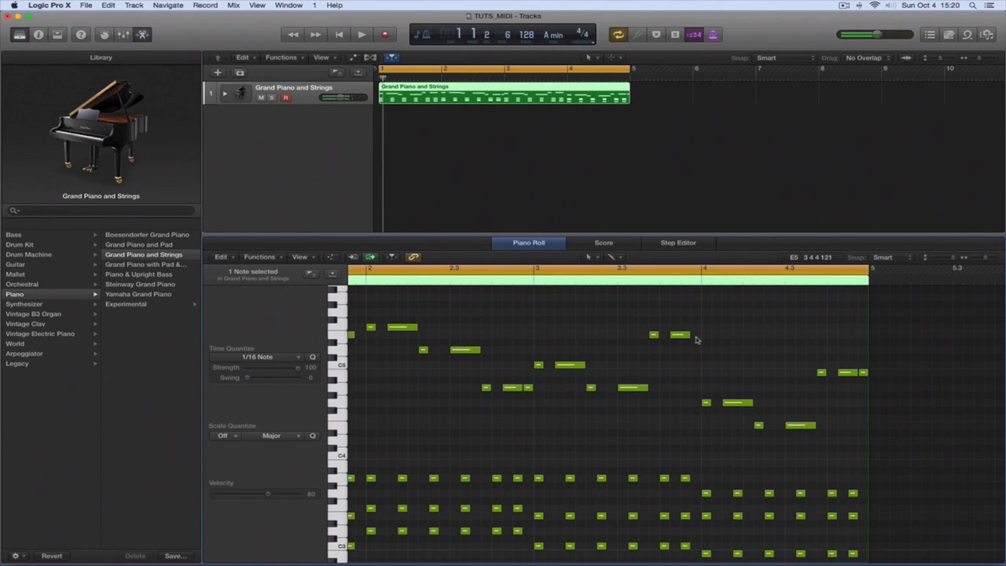
# - Lengthen the final E5 melody note of bar 1 and of bar 3 to reach the end of its bar
pyautogui.hscroll(-5, 445, 339)
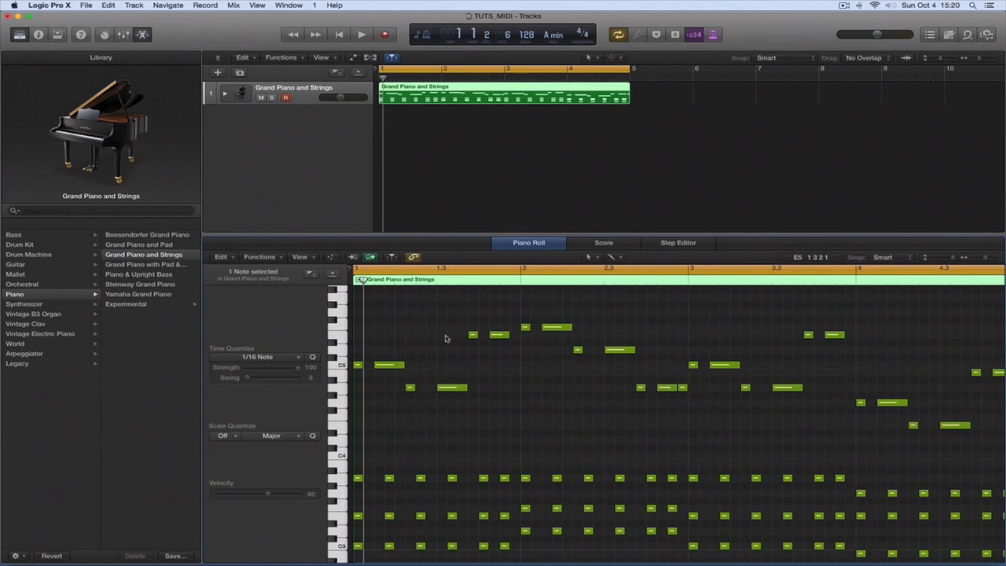
pyautogui.moveTo(508, 334); pyautogui.dragTo(518, 334)
pyautogui.hscroll(3, 488, 350)
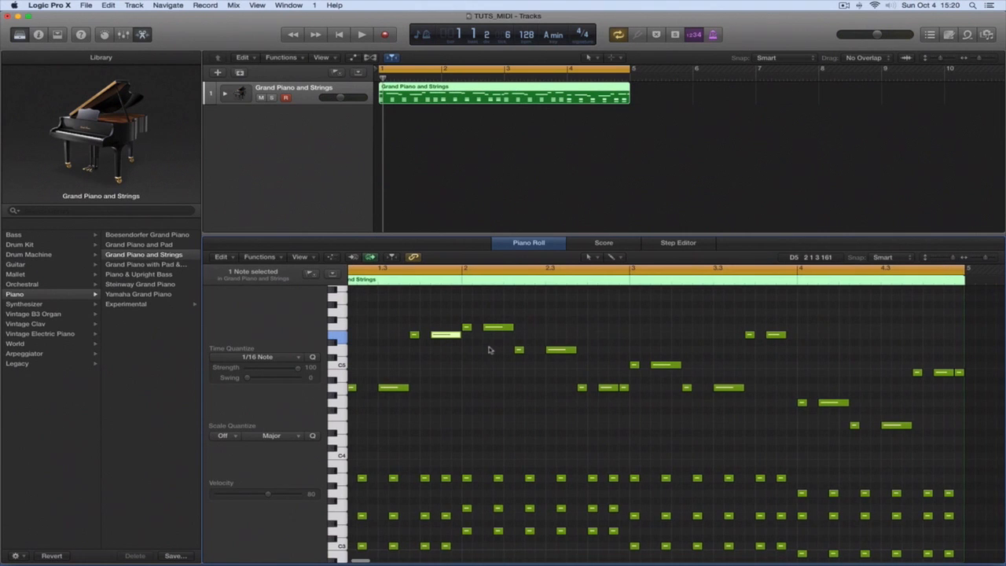
pyautogui.hscroll(2, 489, 349)
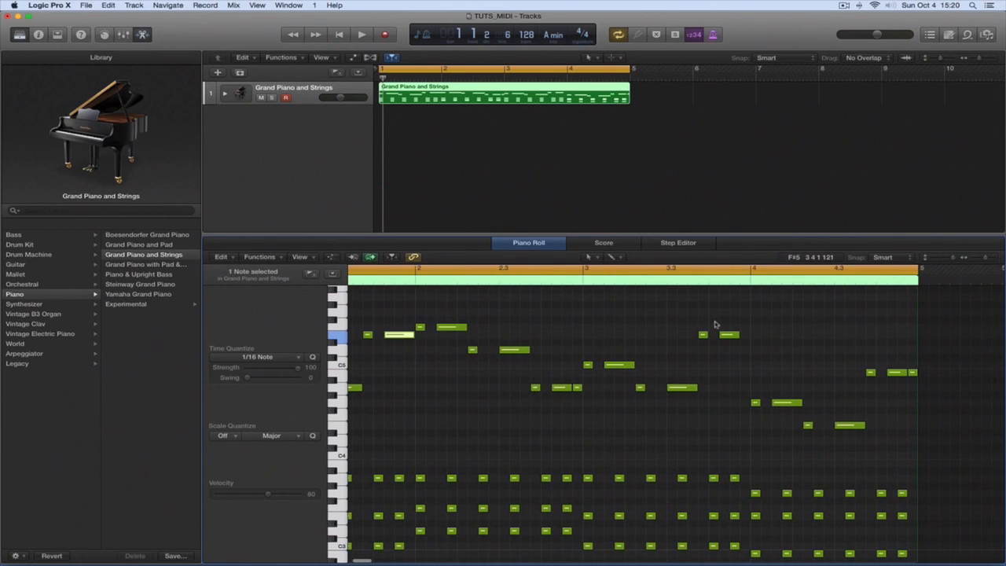
pyautogui.moveTo(733, 333); pyautogui.dragTo(747, 347)
pyautogui.hscroll(3, 748, 347)
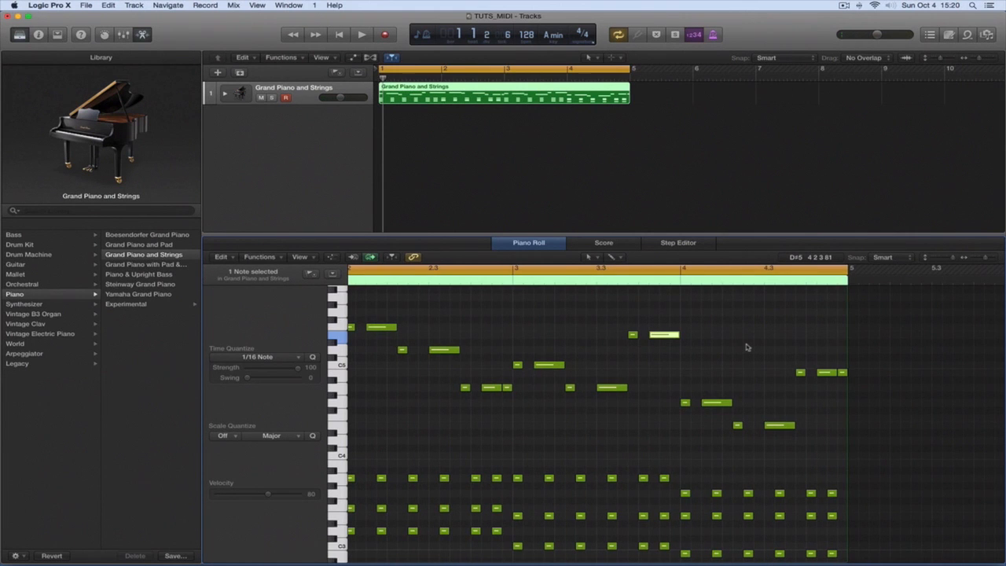
pyautogui.hscroll(-6, 746, 347)
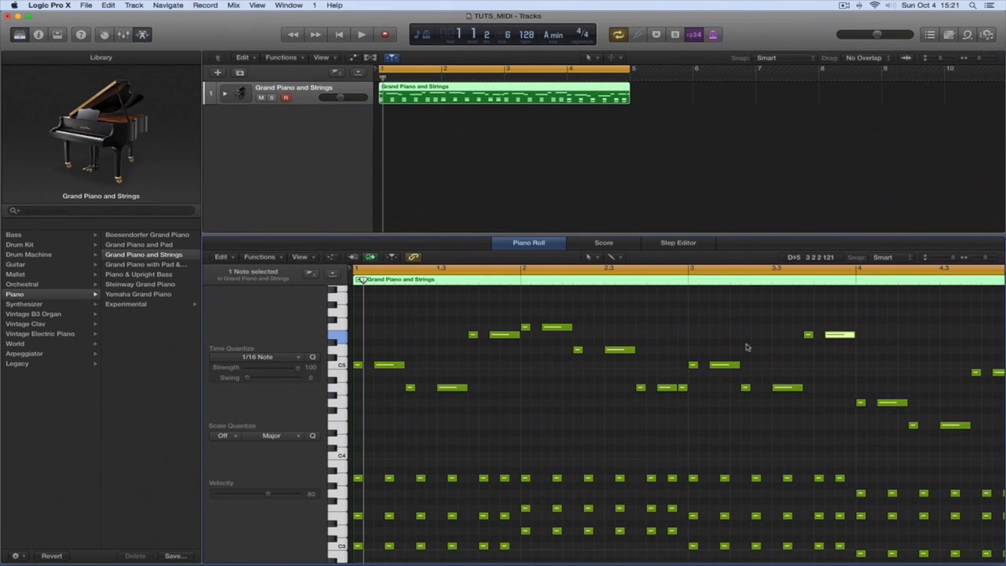
pyautogui.hscroll(-2, 707, 357)
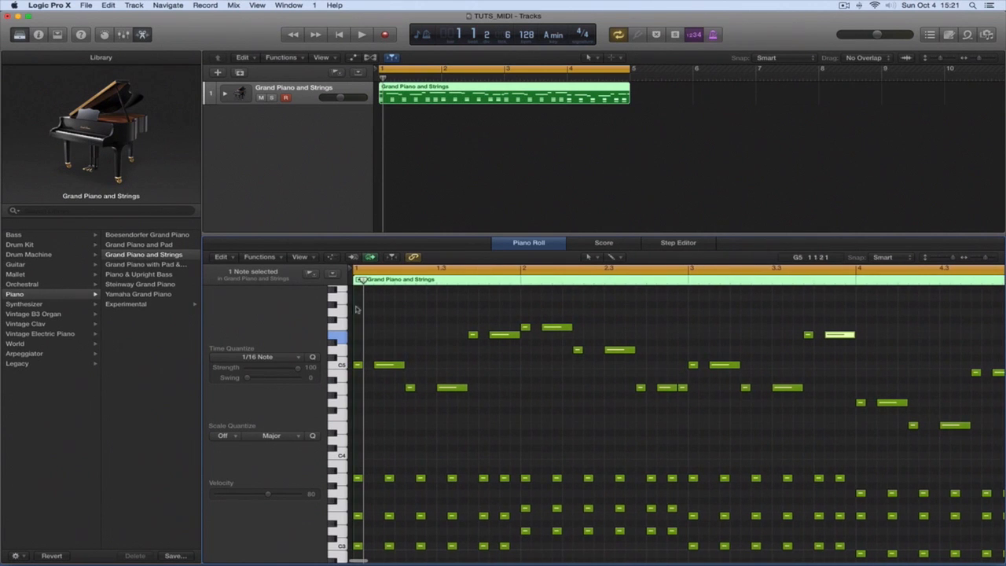